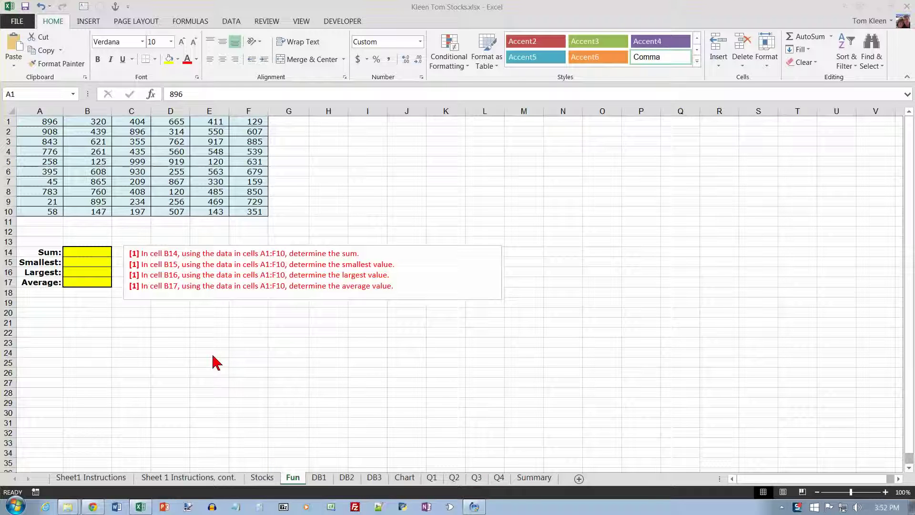
# - Enter =SUM(A1:F10) in B14 on the Fun sheet, giving a total of 30,411
pyautogui.click(81, 252)
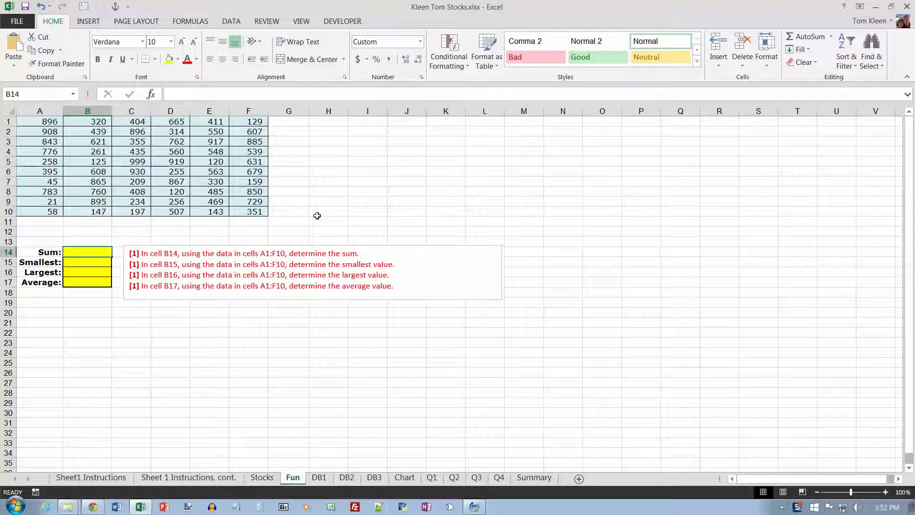
pyautogui.click(830, 39)
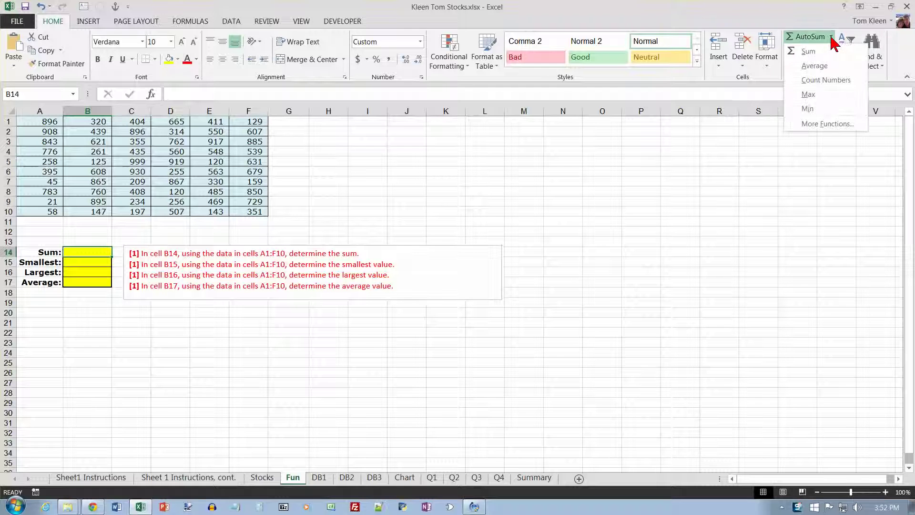
pyautogui.click(809, 52)
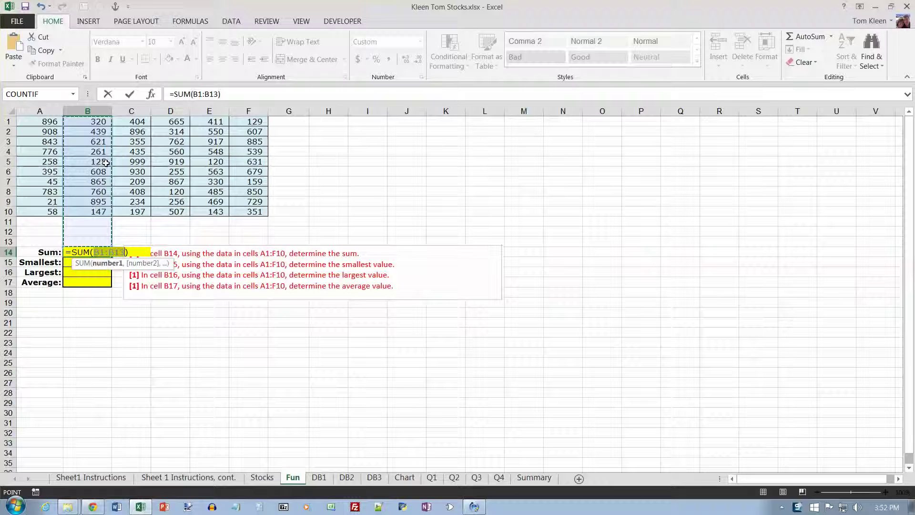
pyautogui.moveTo(47, 121); pyautogui.dragTo(239, 210)
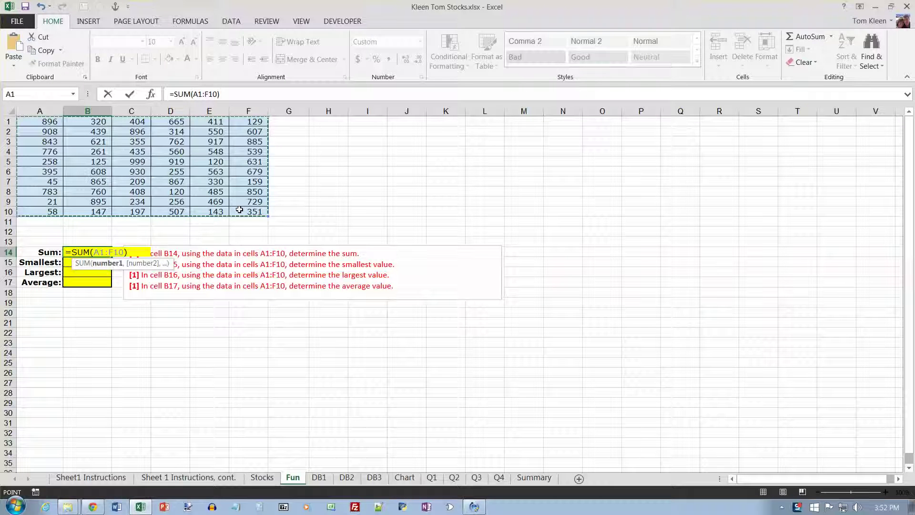
pyautogui.press('Return')
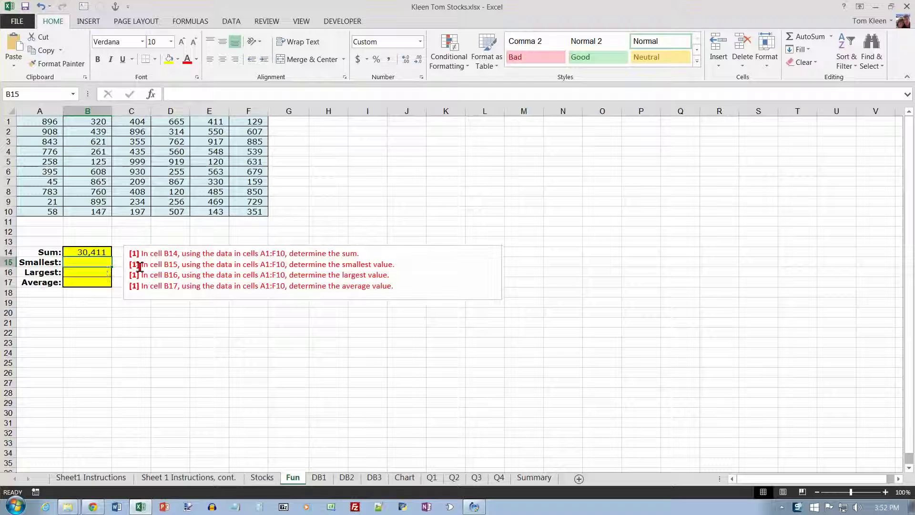
# - Enter =MIN(A1:F10) in B15, showing the smallest value 21
pyautogui.click(830, 37)
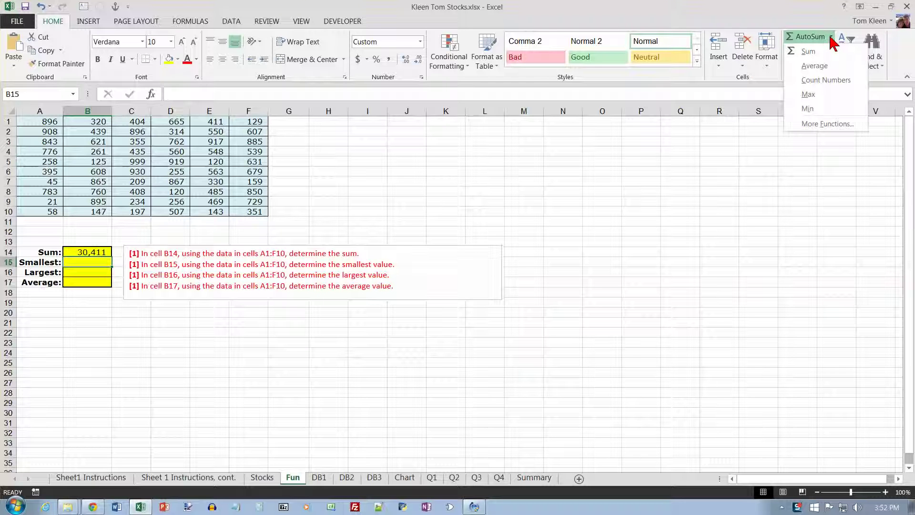
pyautogui.click(807, 109)
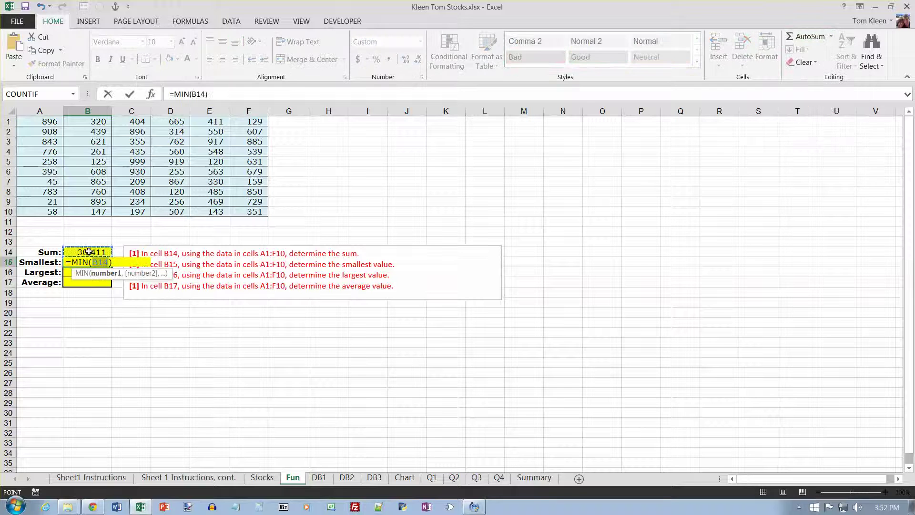
pyautogui.moveTo(46, 122); pyautogui.dragTo(236, 209)
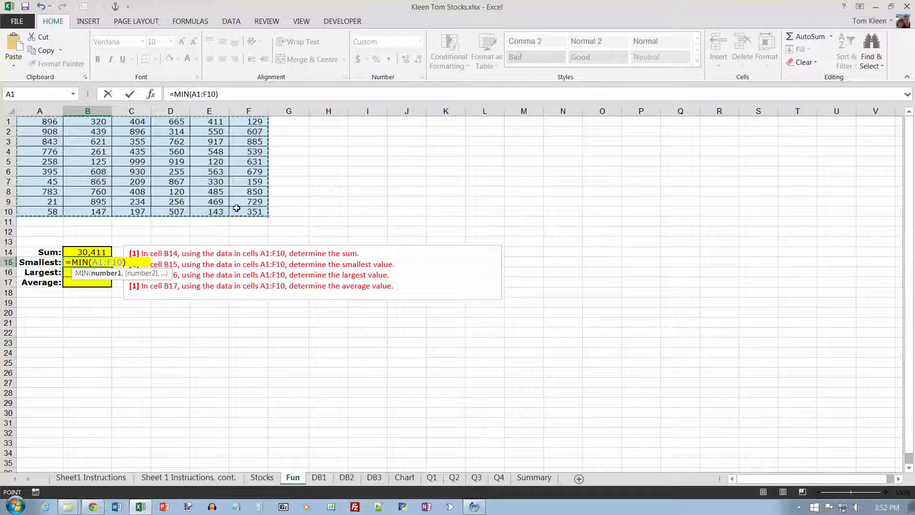
pyautogui.press('Return')
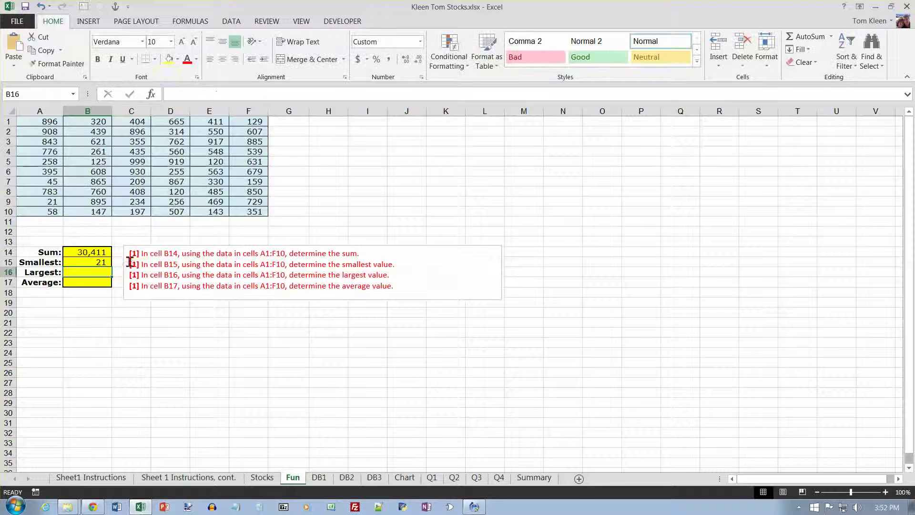
pyautogui.click(59, 201)
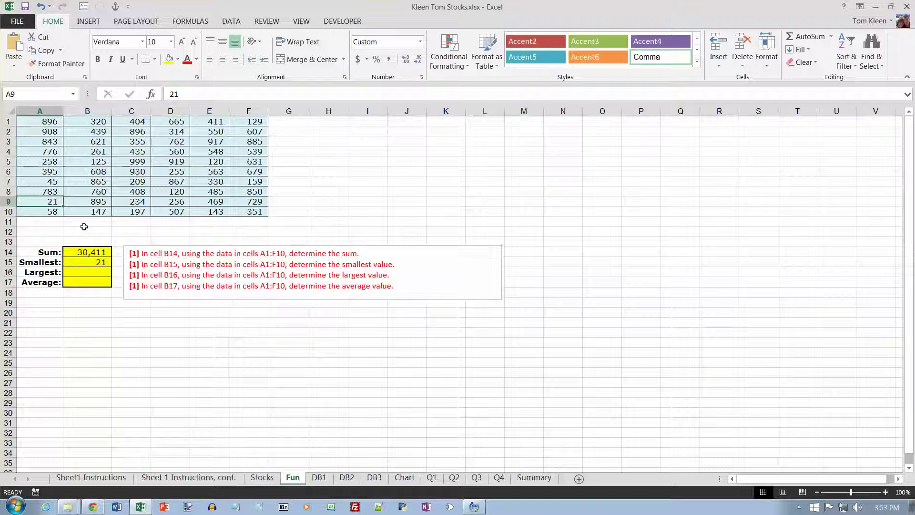
# - Enter =MAX(A1:F10) in B16, showing the largest value 999
pyautogui.click(90, 269)
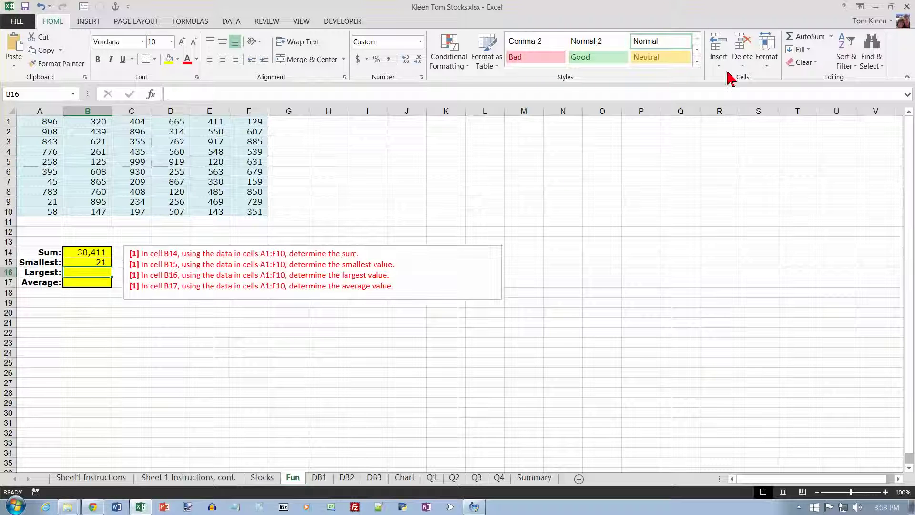
pyautogui.click(831, 37)
pyautogui.click(810, 96)
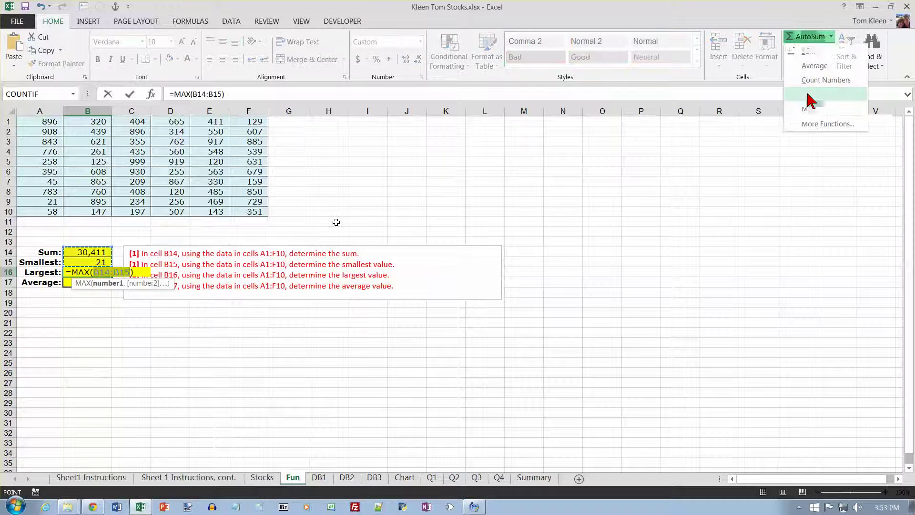
pyautogui.moveTo(45, 123); pyautogui.dragTo(233, 216)
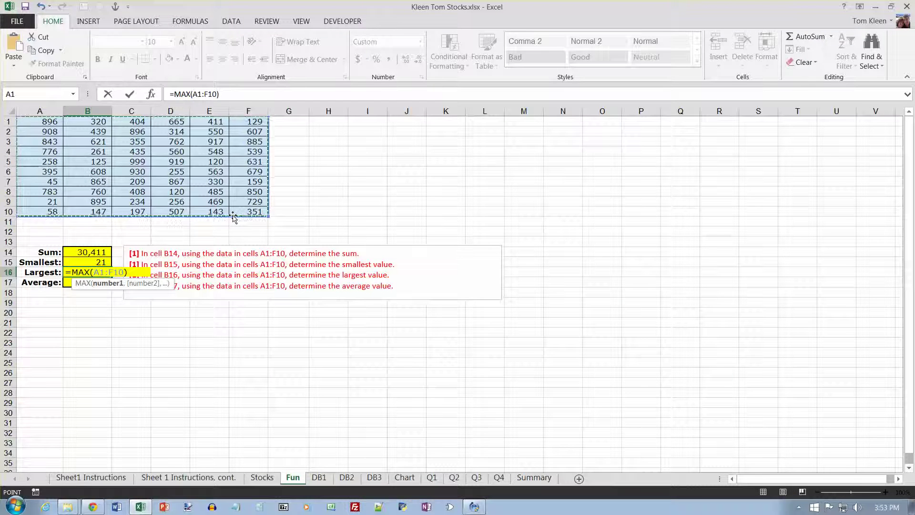
pyautogui.press('Return')
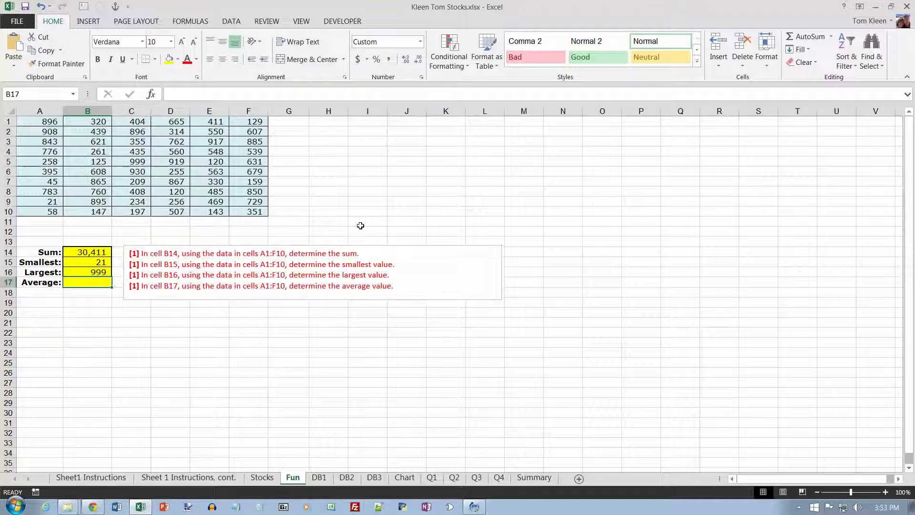
# - Put =AVERAGE(A1:F10), giving 507, in B17 and move to the DB1 sheet
pyautogui.click(831, 36)
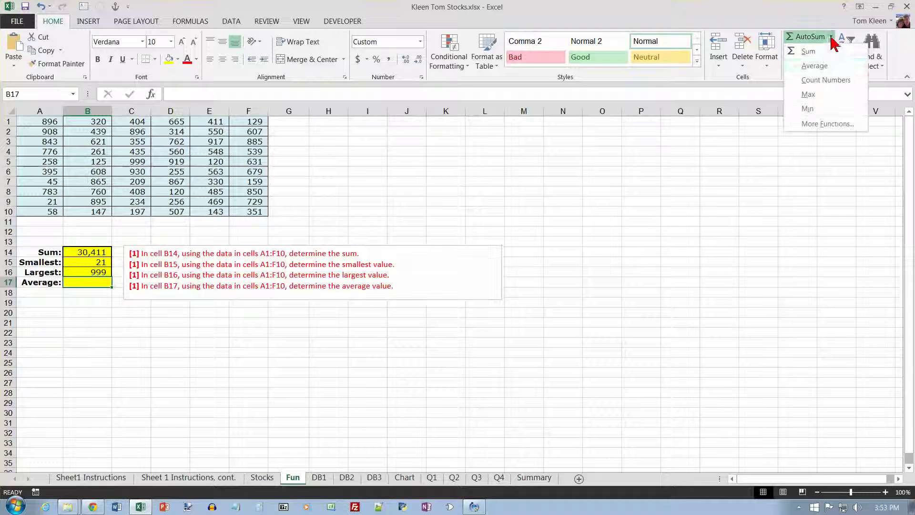
pyautogui.click(812, 66)
pyautogui.moveTo(41, 122); pyautogui.dragTo(241, 211)
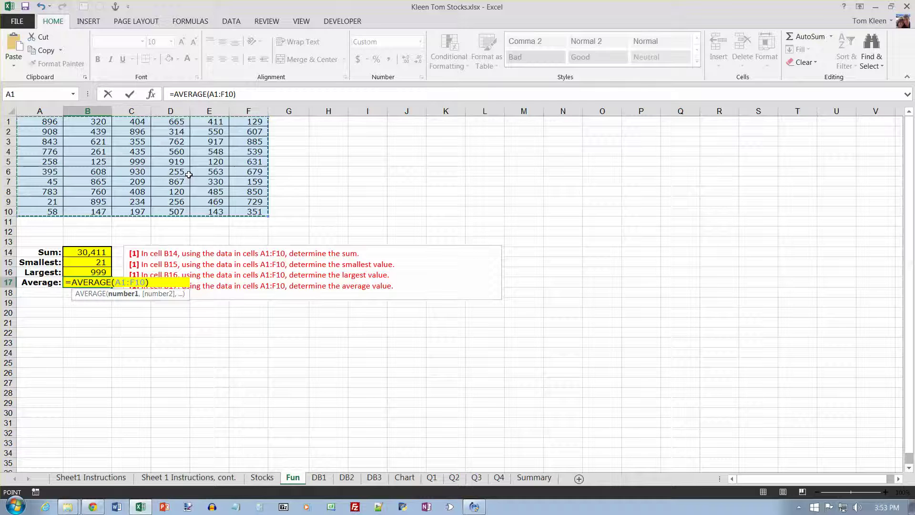
pyautogui.press('Return')
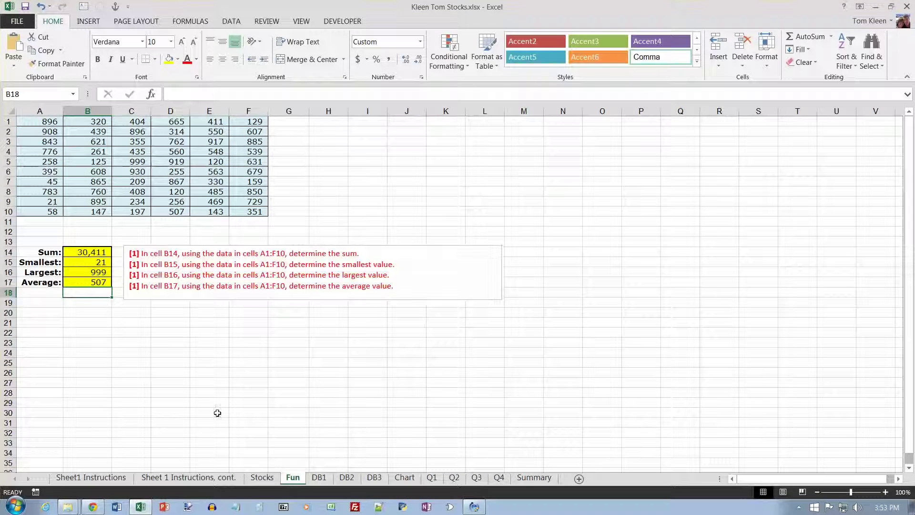
pyautogui.click(318, 477)
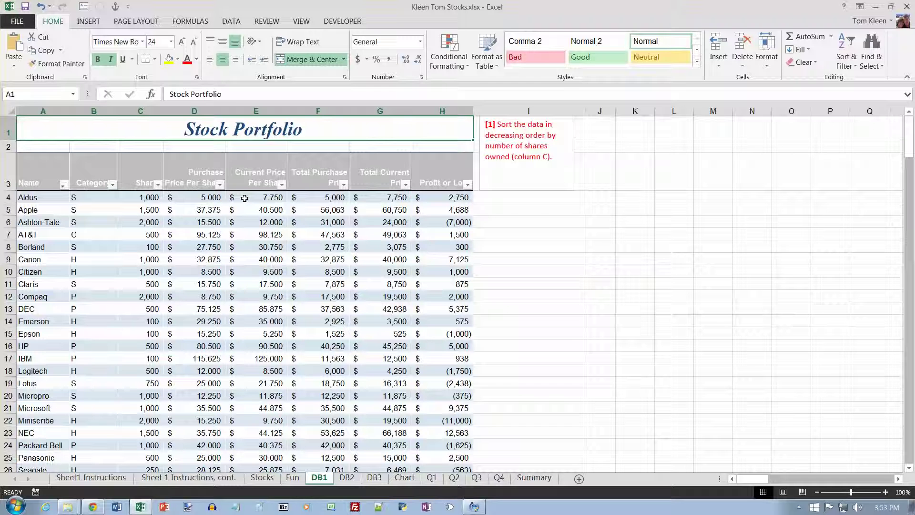
# - Sort the DB1 stock table by Shares, largest to smallest
pyautogui.click(148, 197)
pyautogui.click(158, 185)
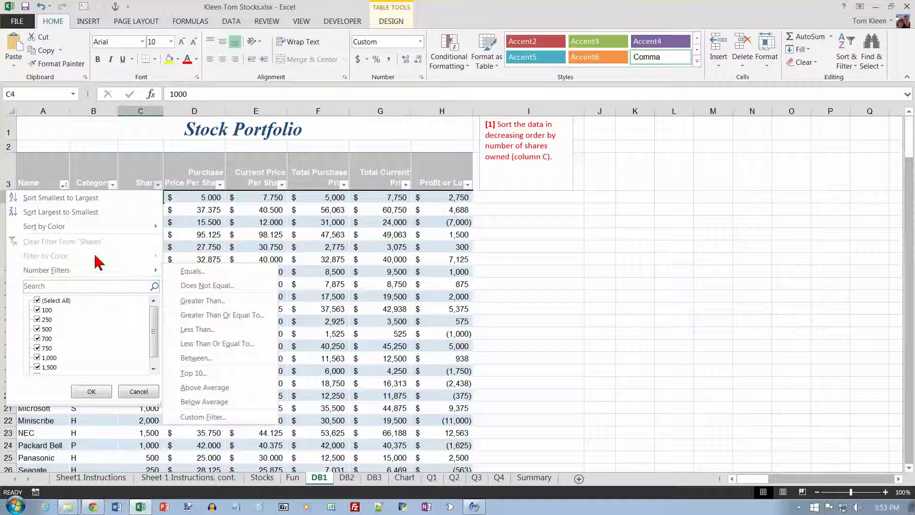
pyautogui.click(81, 215)
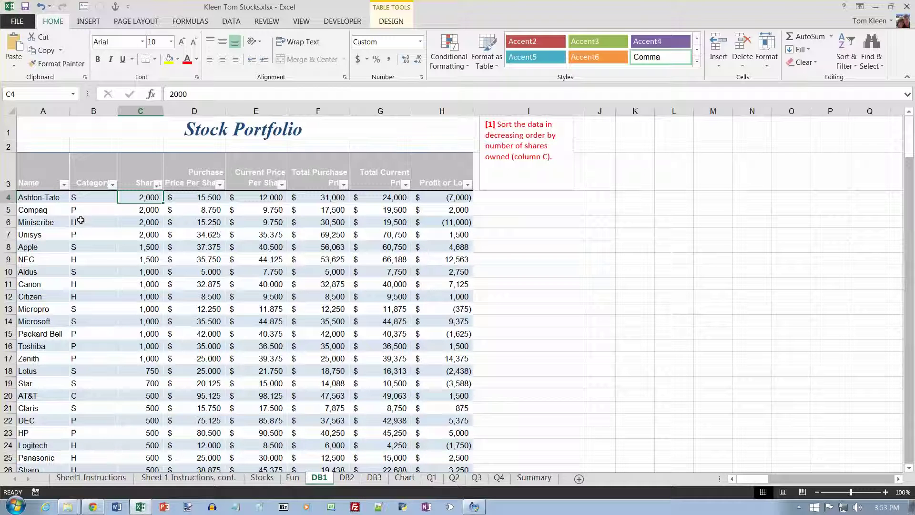
pyautogui.click(347, 478)
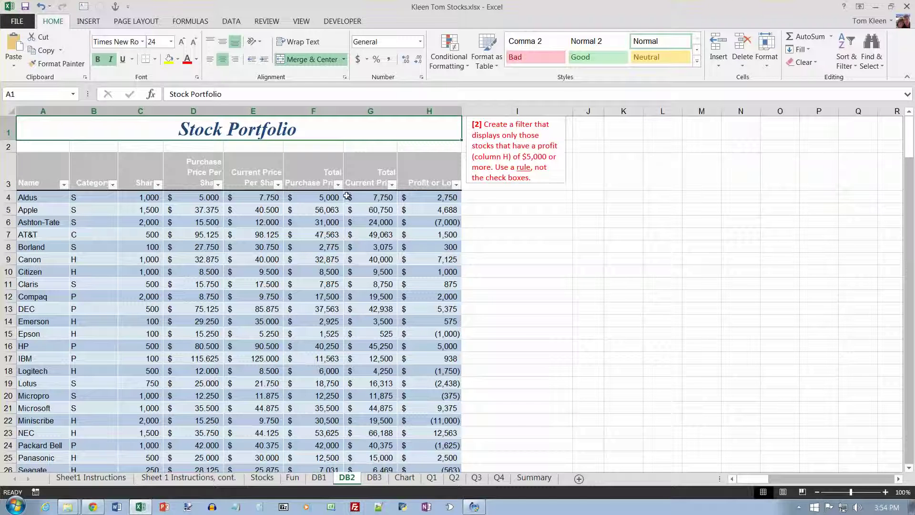
# - Filter DB2's Profit or Loss column to values greater than or equal to 5000
pyautogui.click(455, 184)
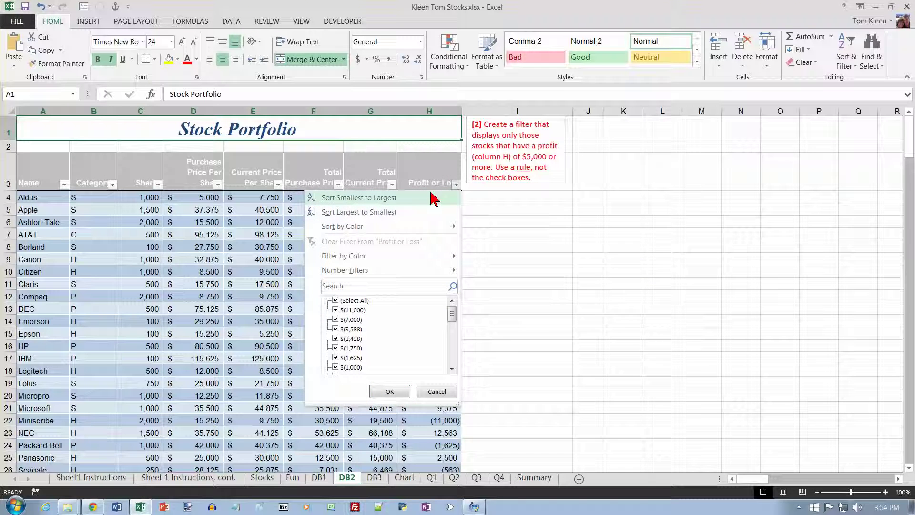
pyautogui.moveTo(381, 272)
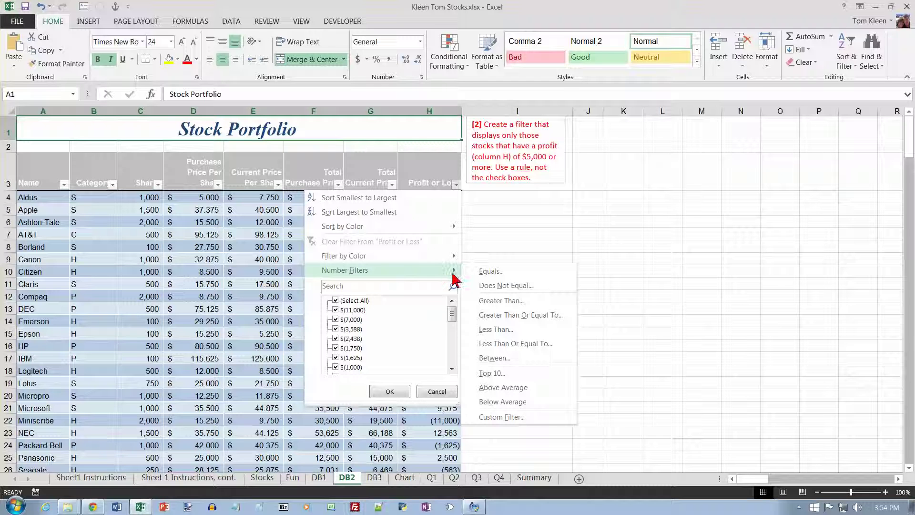
pyautogui.click(522, 315)
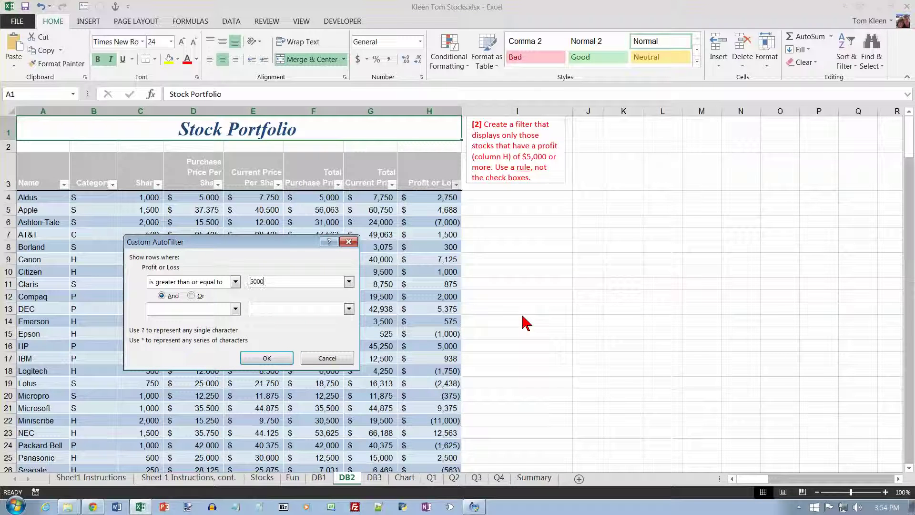
pyautogui.write('5000')
pyautogui.press('Return')
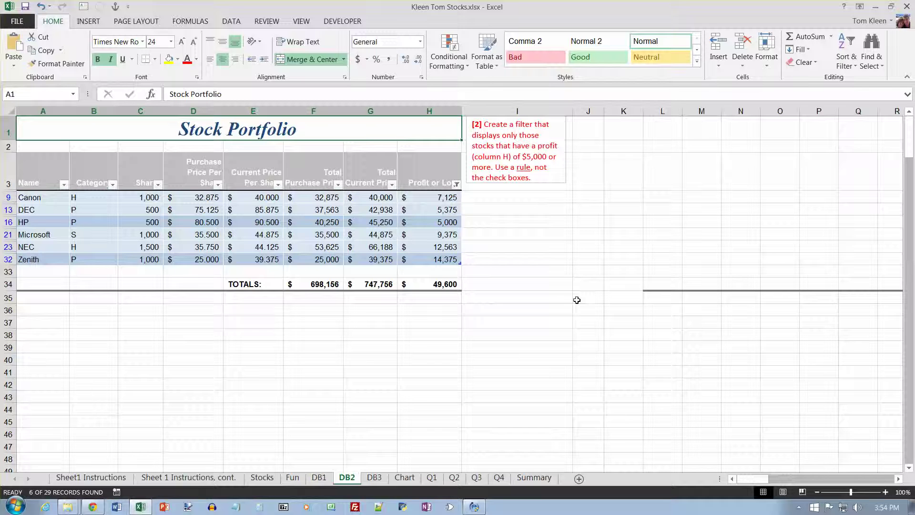
pyautogui.click(380, 480)
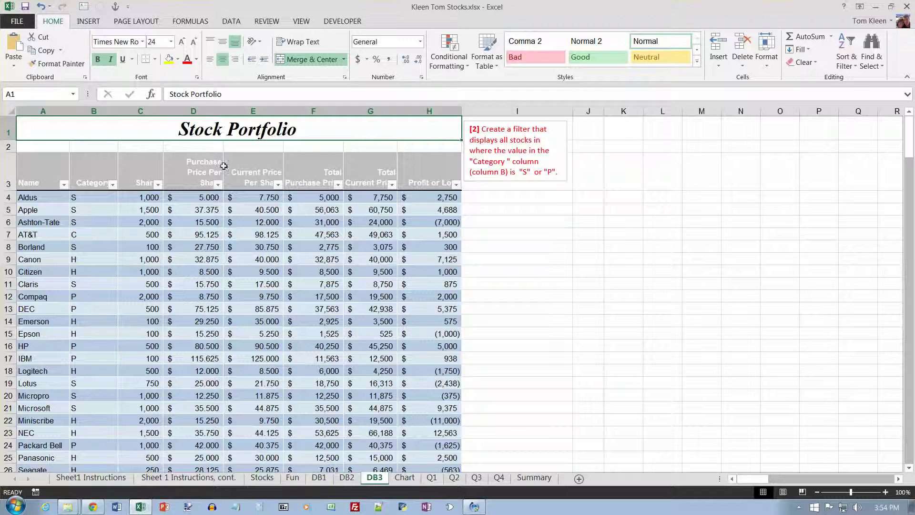
# - Filter DB3's Category column to show only S and P, excluding C and H
pyautogui.click(101, 183)
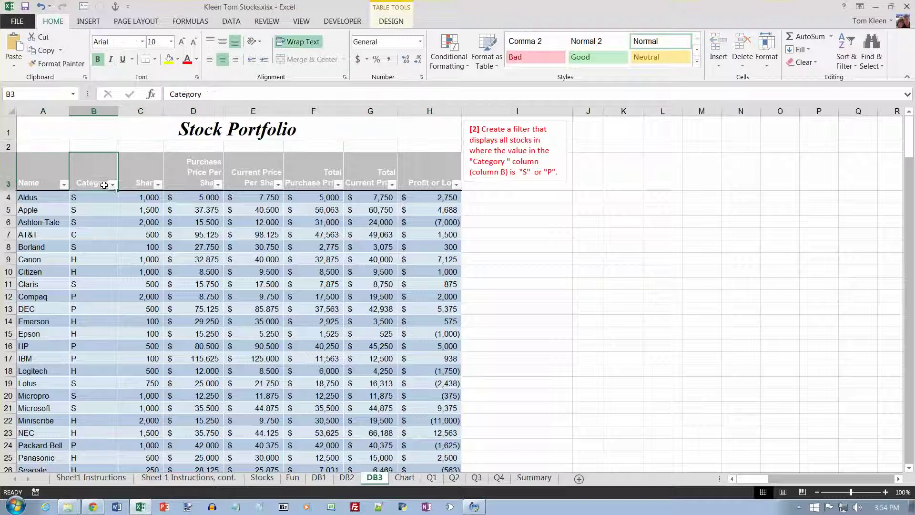
pyautogui.click(112, 184)
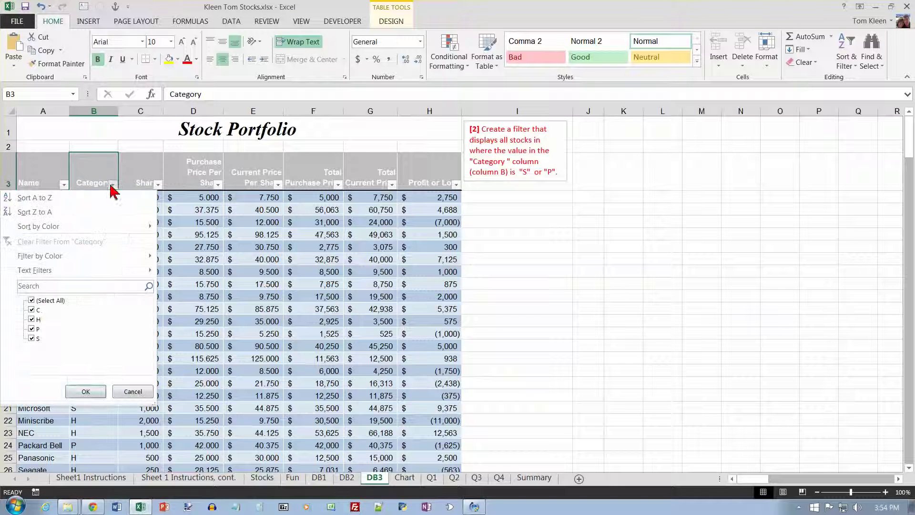
pyautogui.click(31, 319)
pyautogui.click(31, 310)
pyautogui.click(86, 391)
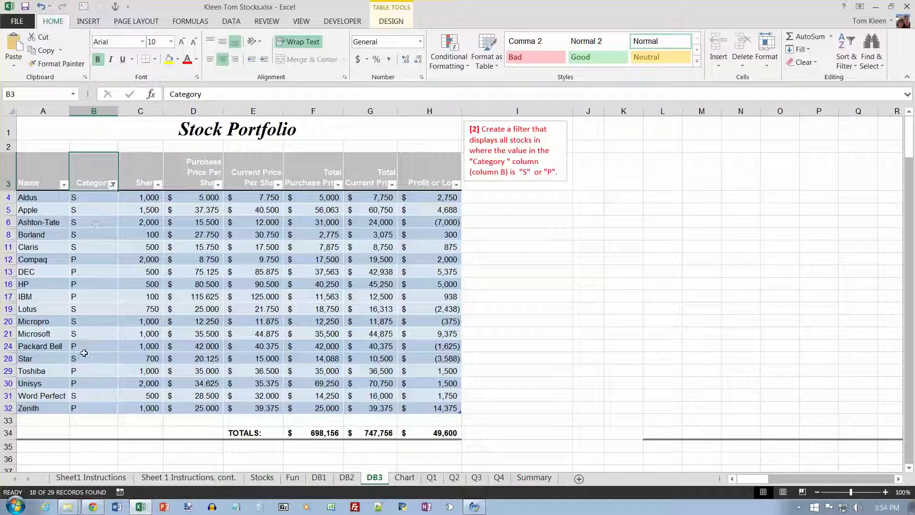
pyautogui.click(404, 477)
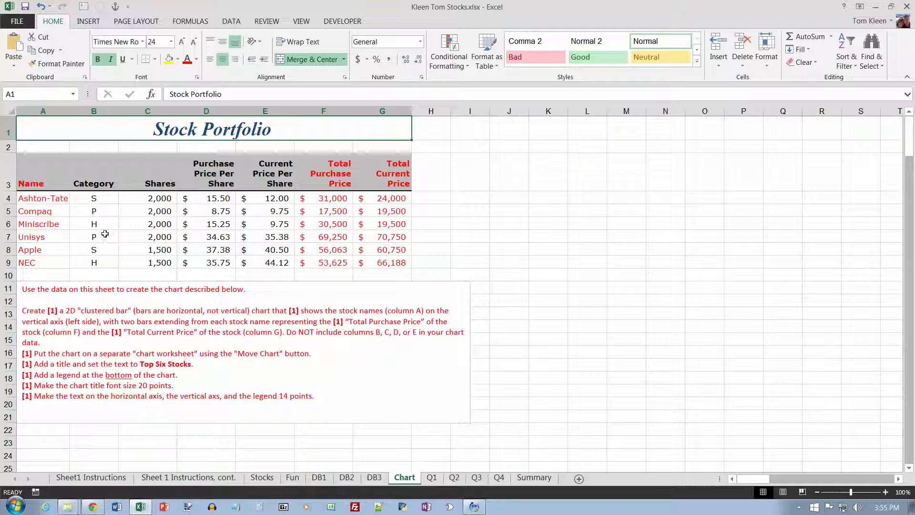
# - Select the stock names A3:A9 plus the total price columns F3:G9 as chart data
pyautogui.click(44, 184)
pyautogui.moveTo(44, 184); pyautogui.dragTo(44, 263)
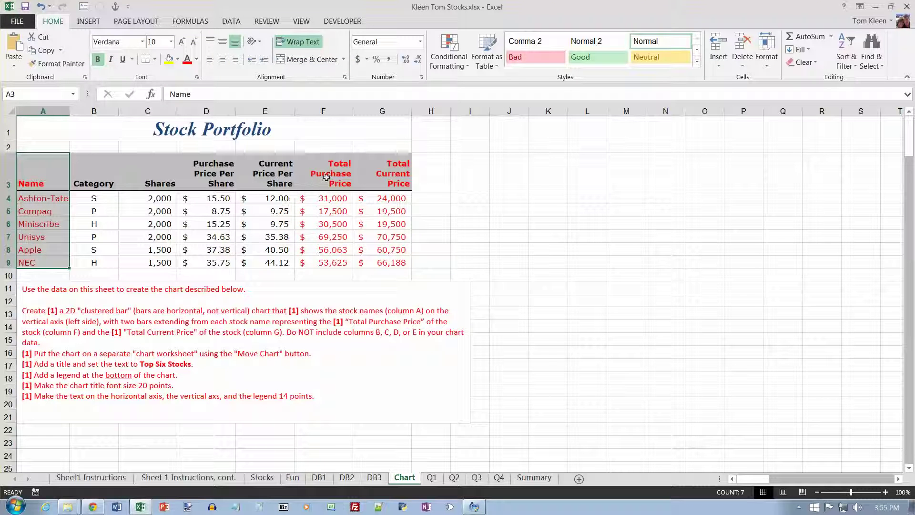
pyautogui.moveTo(328, 173); pyautogui.dragTo(369, 257)
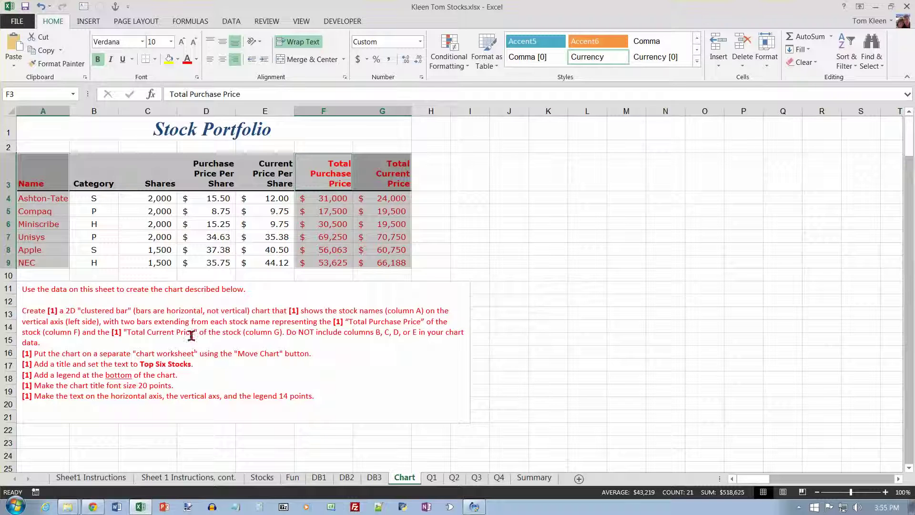
pyautogui.click(88, 22)
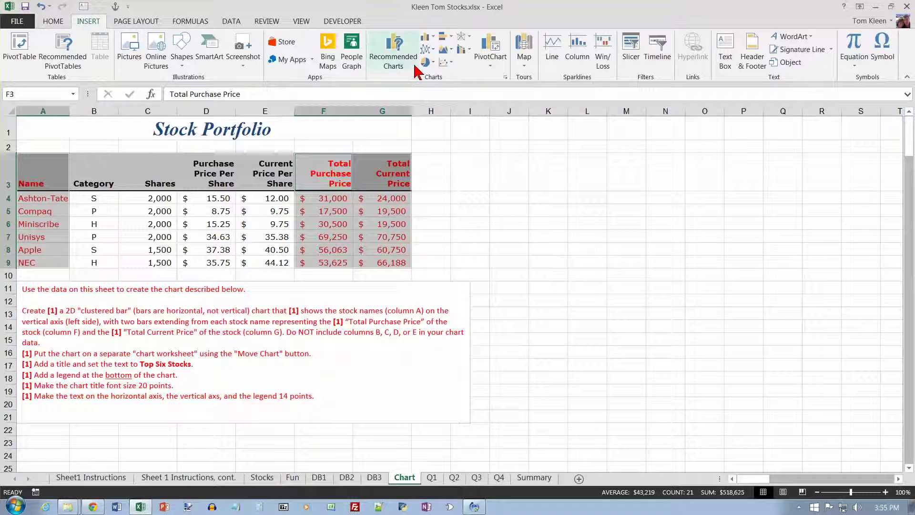
# - Insert a 2-D clustered bar chart and place it to the right of the table
pyautogui.click(453, 42)
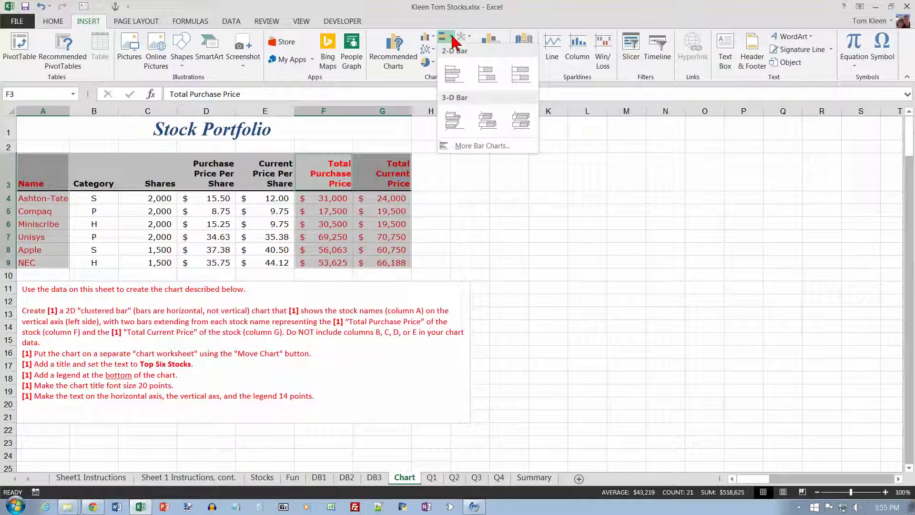
pyautogui.click(453, 77)
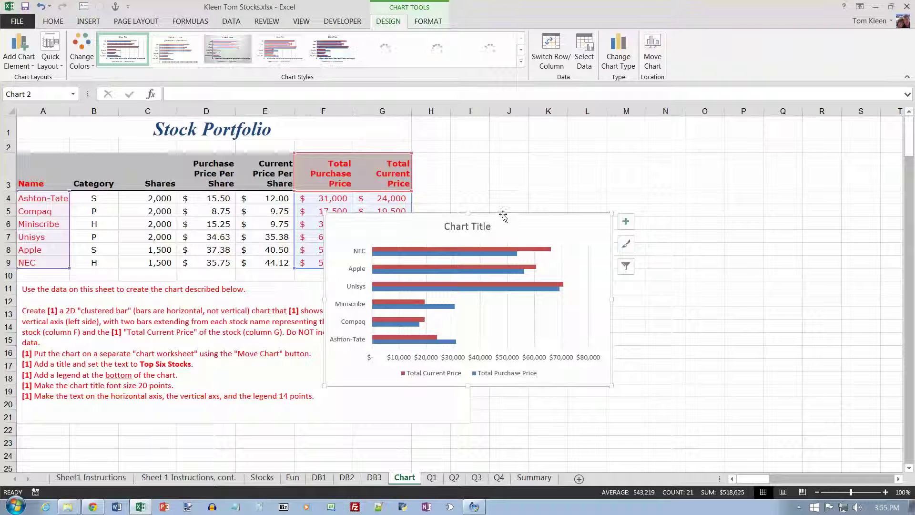
pyautogui.moveTo(503, 228); pyautogui.dragTo(598, 161)
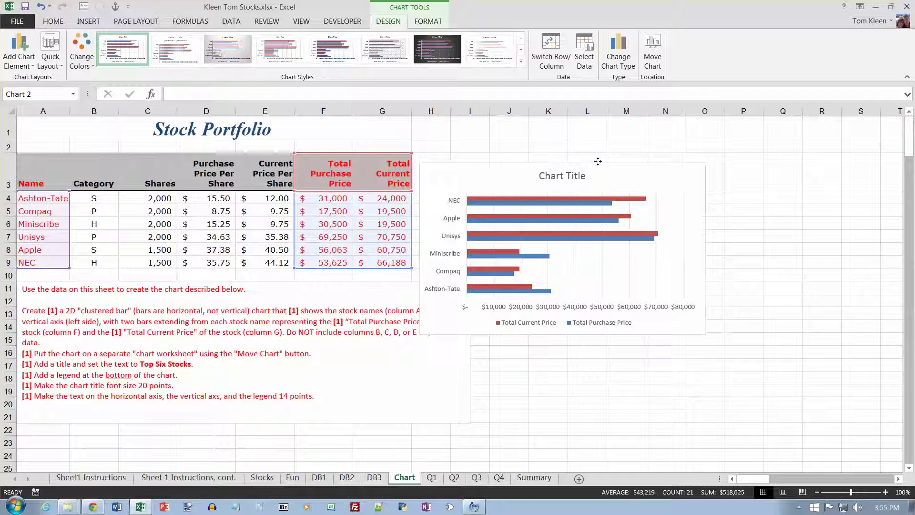
pyautogui.moveTo(598, 161); pyautogui.dragTo(598, 161)
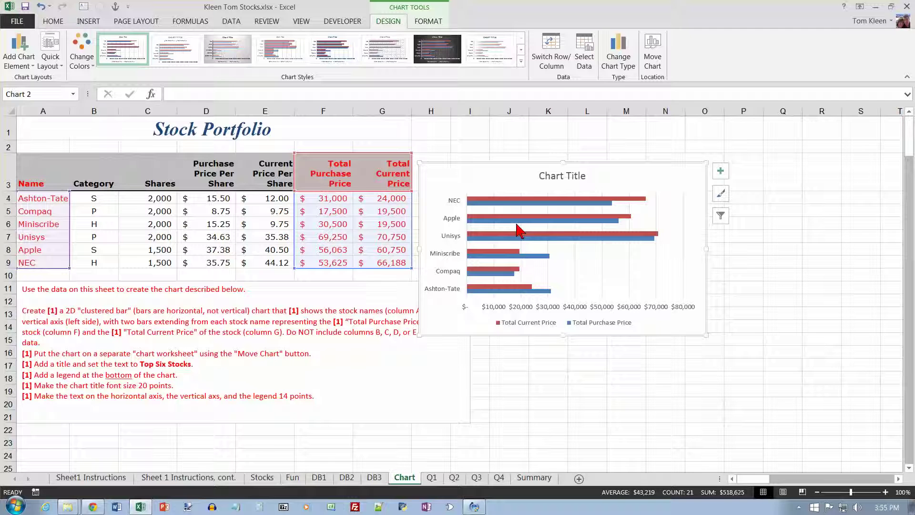
# - Title the chart 'Top Six Stocks'
pyautogui.click(548, 179)
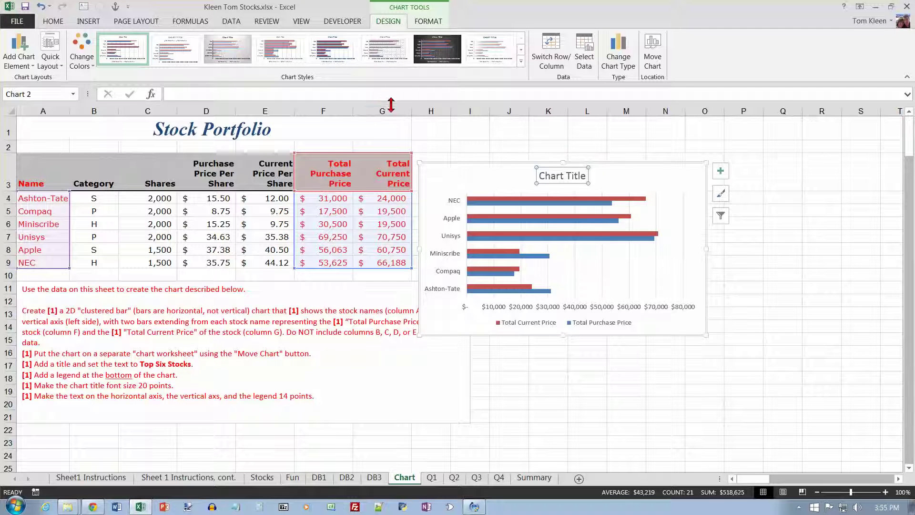
pyautogui.write('Top ')
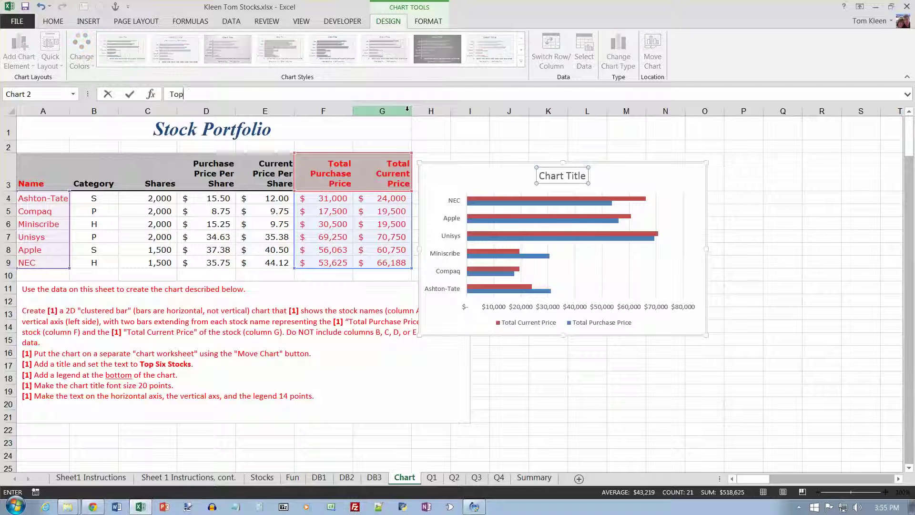
pyautogui.write('Six Stocks')
pyautogui.press('Return')
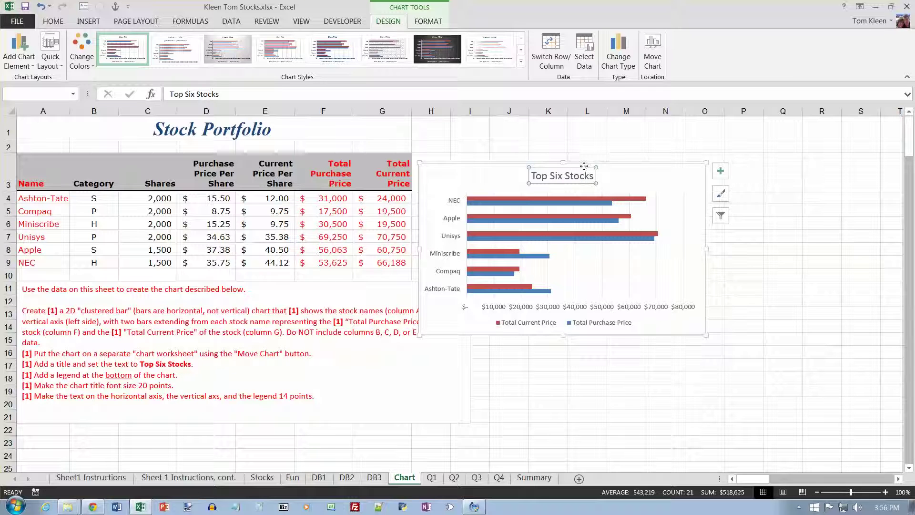
# - Set the chart title font size to 20 pt
pyautogui.click(52, 21)
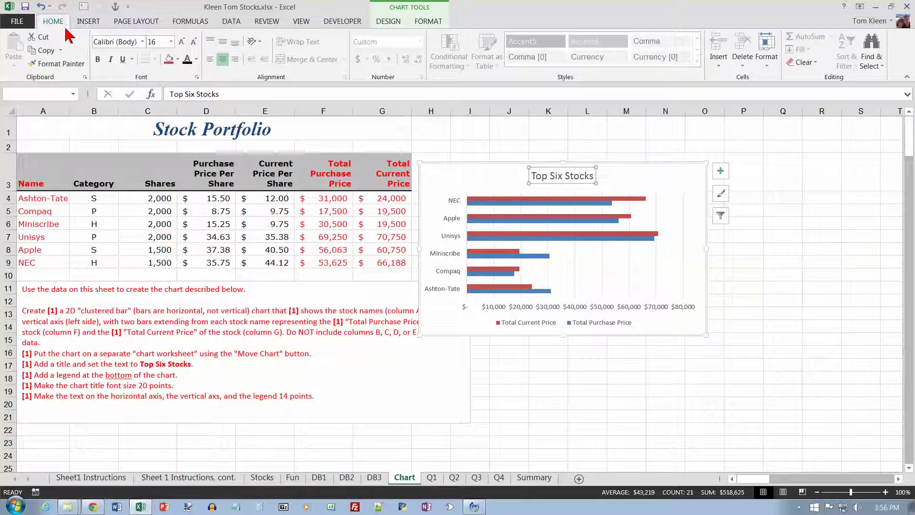
pyautogui.click(170, 42)
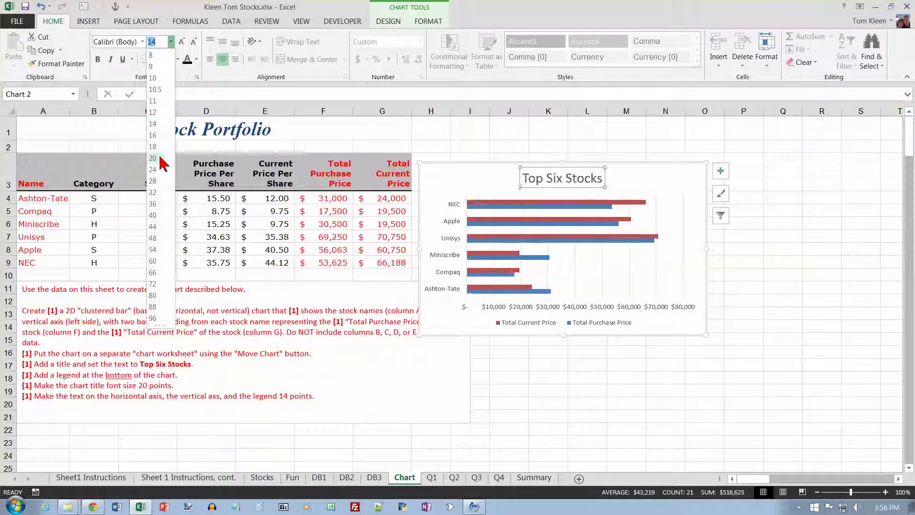
pyautogui.click(158, 98)
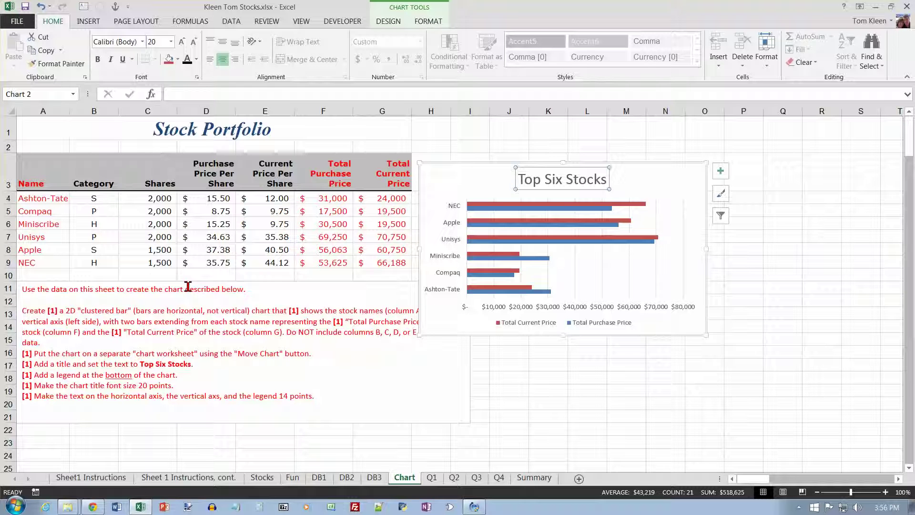
# - Set the stock-name axis, horizontal axis labels and legend text to 14 pt
pyautogui.click(451, 258)
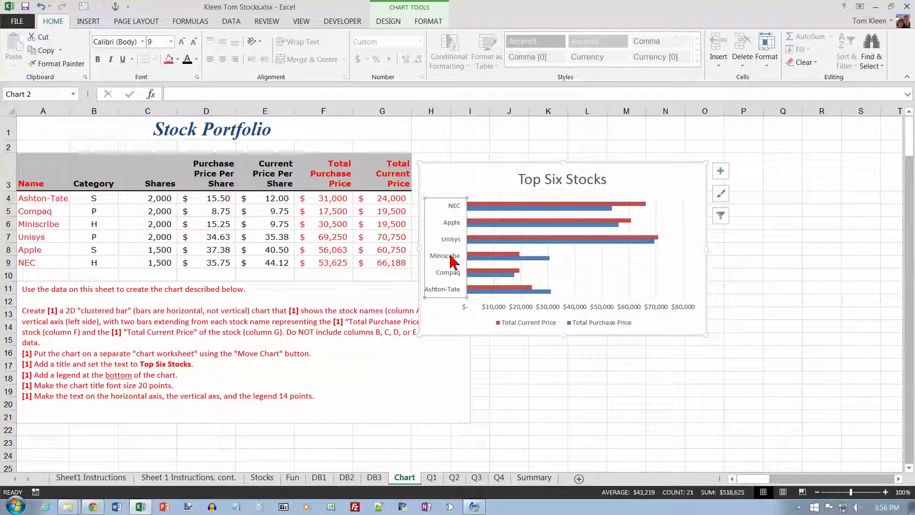
pyautogui.click(171, 41)
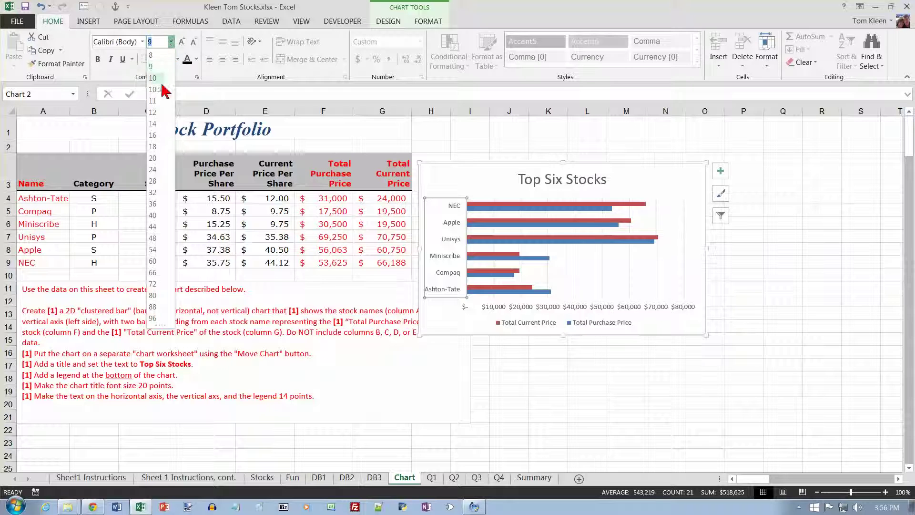
pyautogui.press('Escape')
pyautogui.click(517, 307)
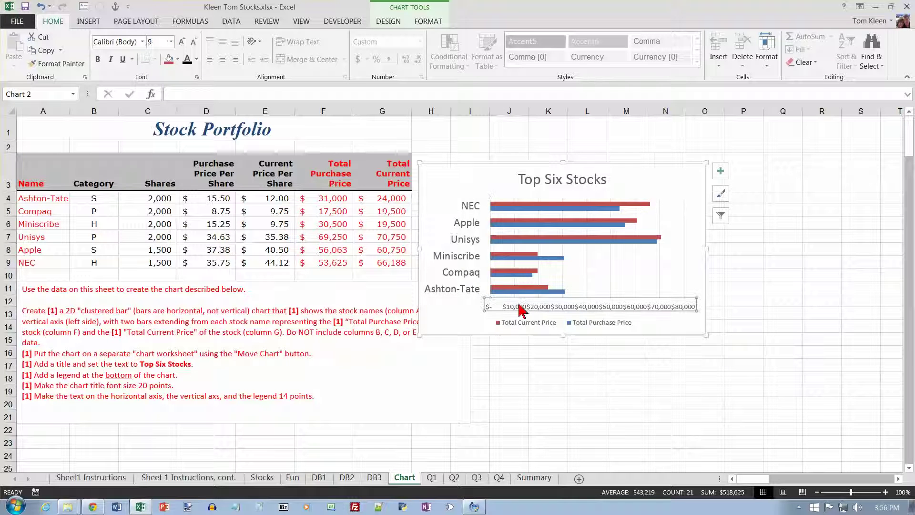
pyautogui.click(170, 41)
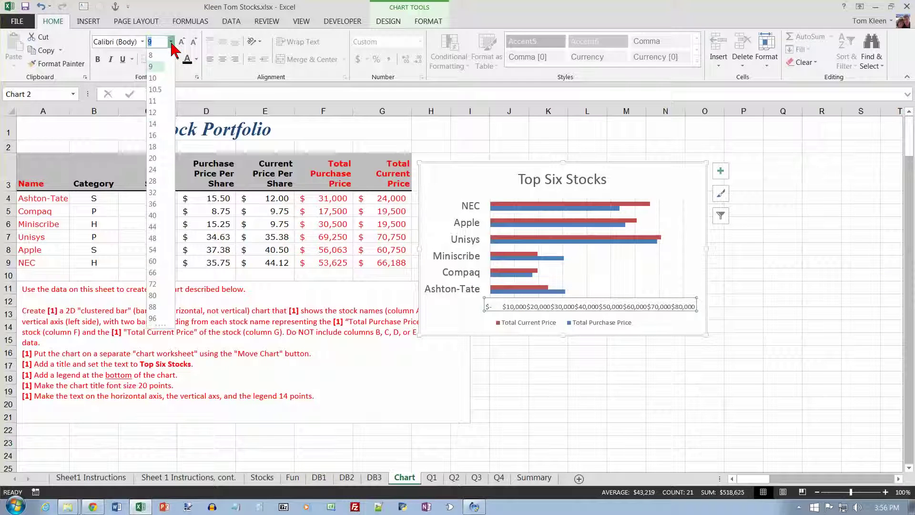
pyautogui.click(153, 124)
pyautogui.click(604, 324)
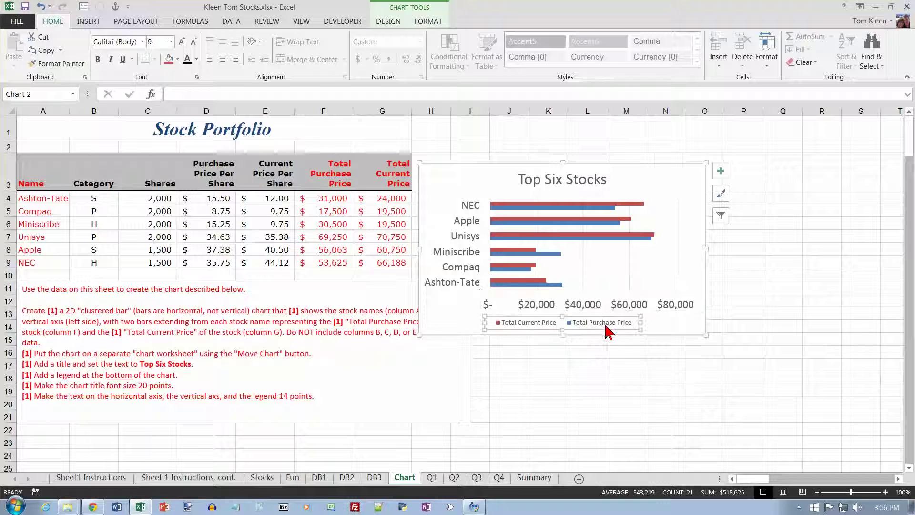
pyautogui.click(171, 41)
pyautogui.click(152, 124)
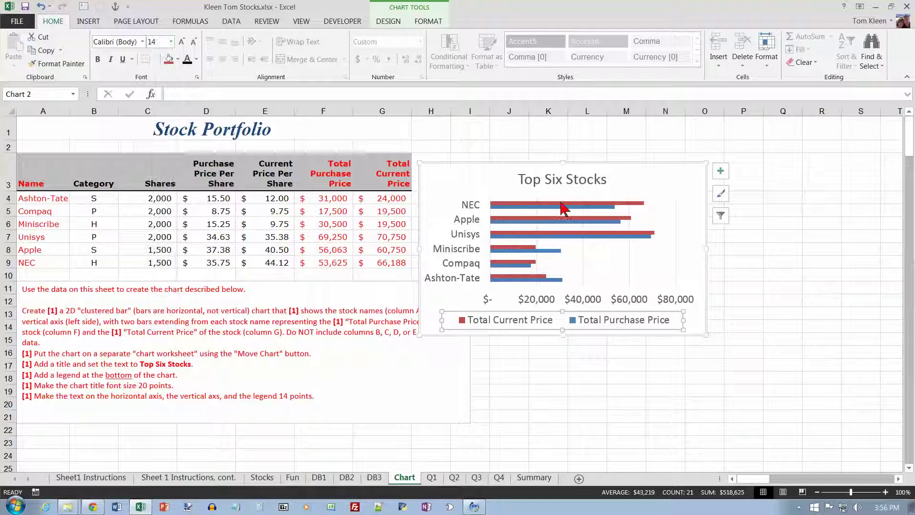
pyautogui.click(388, 23)
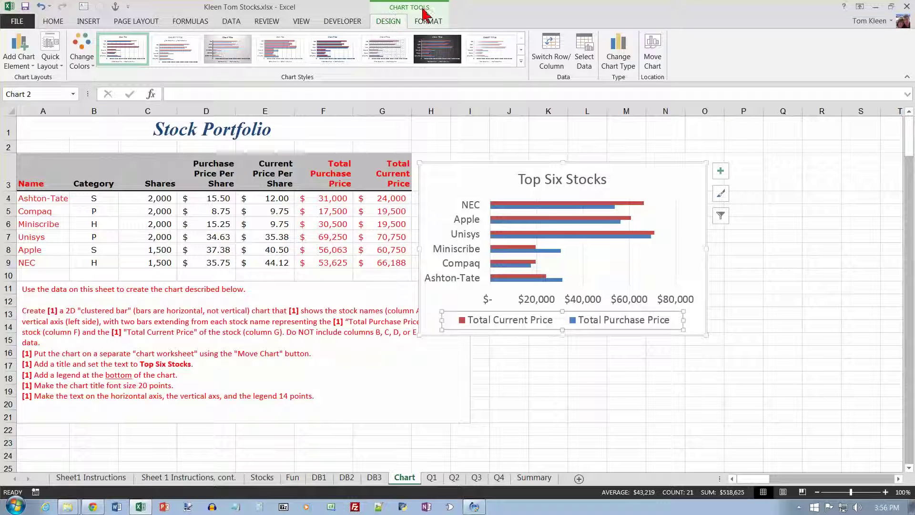
# - Move the chart to a new chart sheet named Chart1, then return to the Chart sheet
pyautogui.click(653, 53)
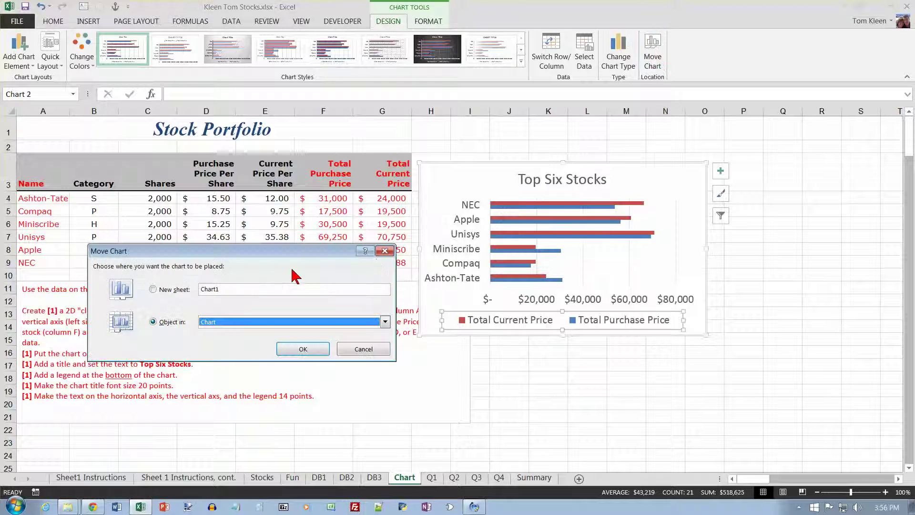
pyautogui.click(184, 289)
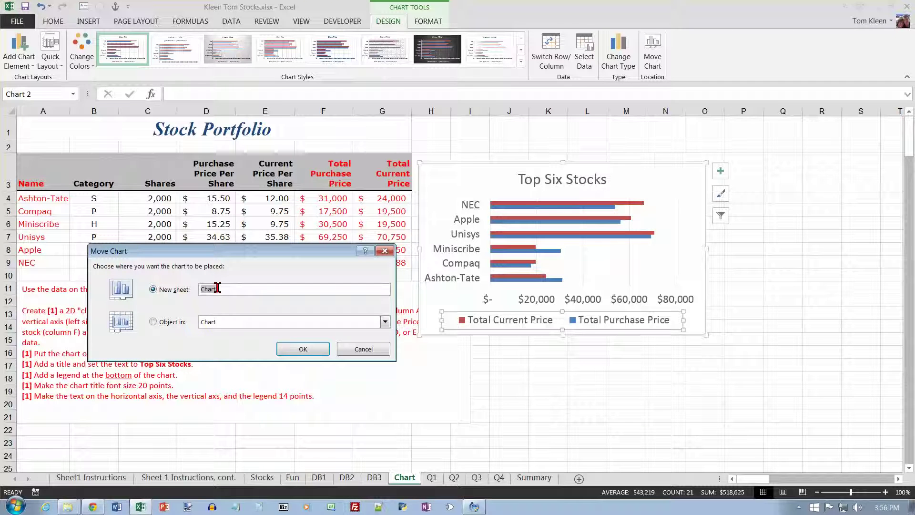
pyautogui.click(302, 350)
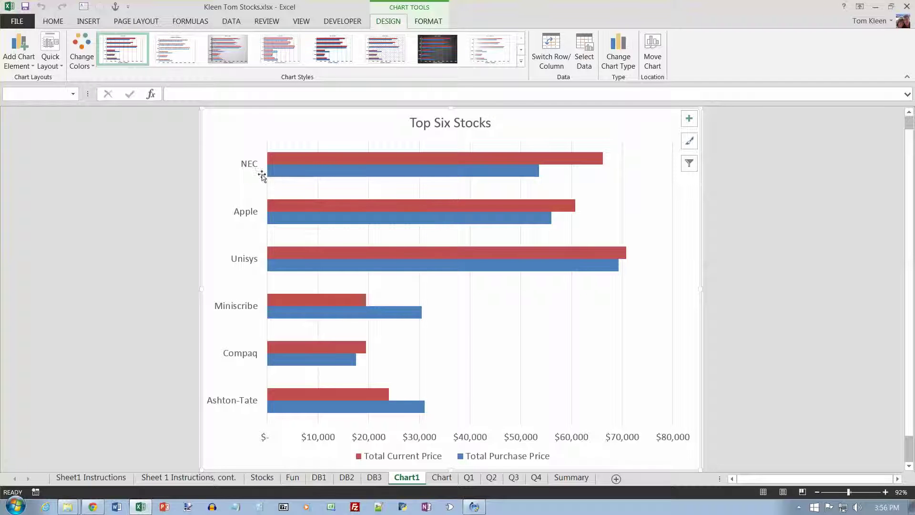
pyautogui.click(444, 478)
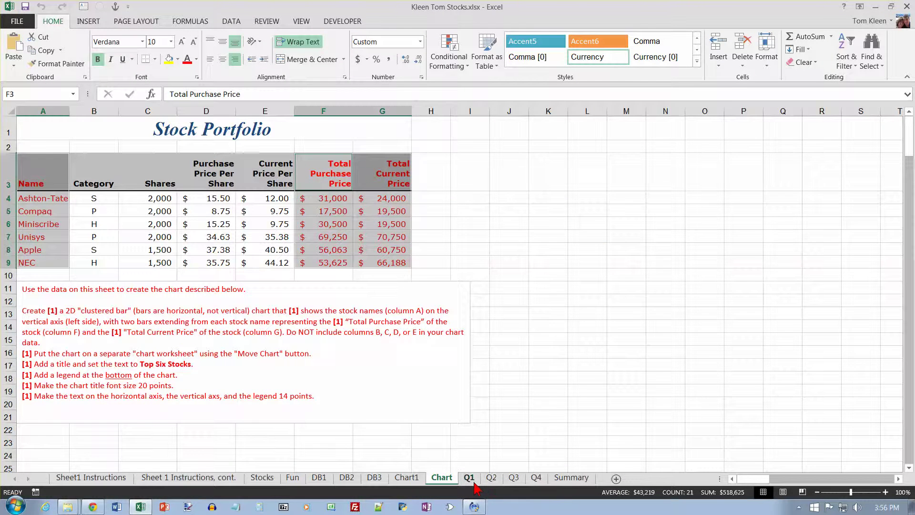
# - Look over the Q1, Q2, Q3 and Q4 expense sheets, then return to Summary
pyautogui.click(471, 479)
pyautogui.click(491, 478)
pyautogui.click(514, 478)
pyautogui.click(535, 478)
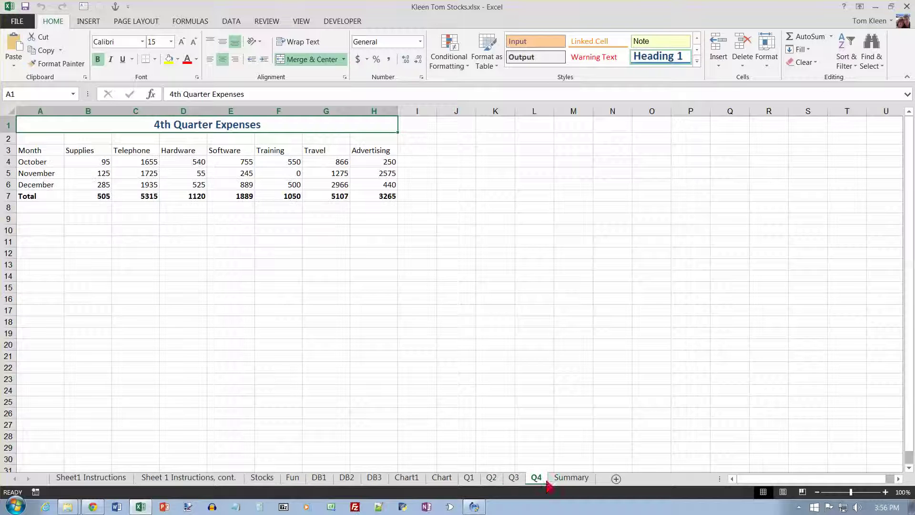
pyautogui.click(565, 478)
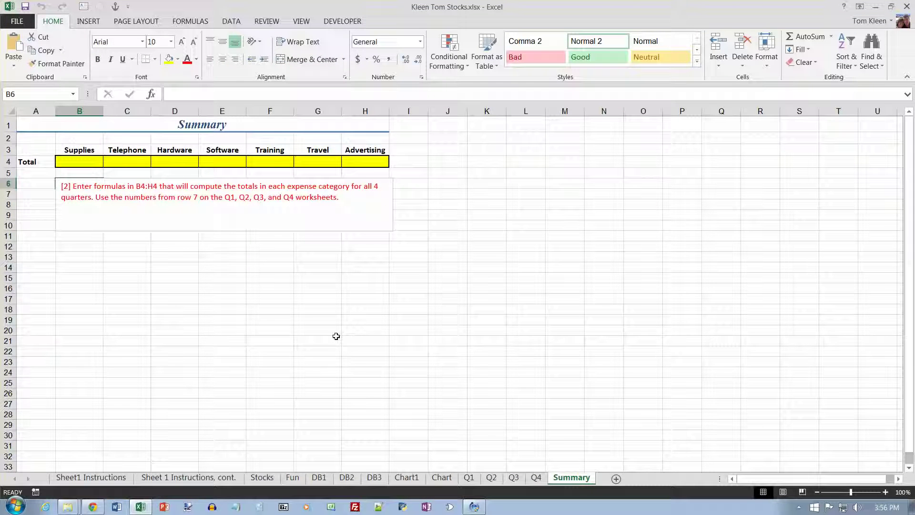
# - Start a formula in Summary B4 that adds Q1's B7 and Q2's B7
pyautogui.click(91, 161)
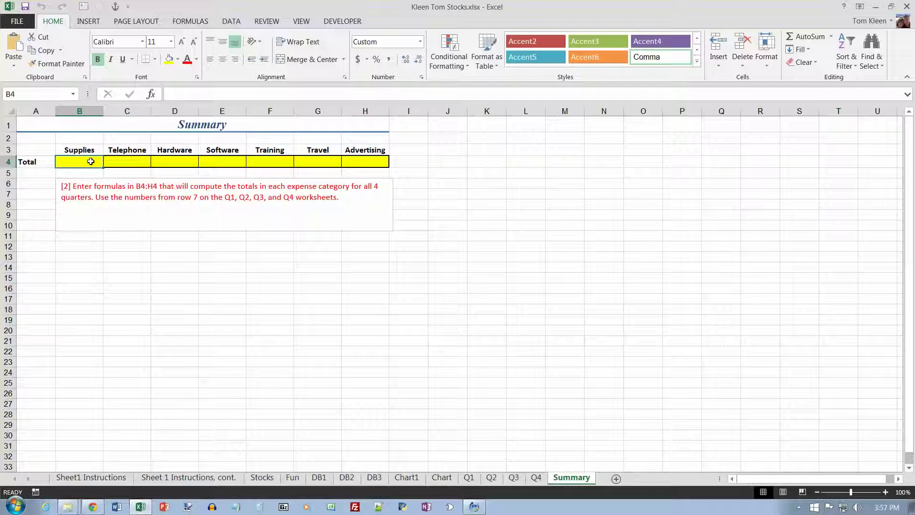
pyautogui.write('=')
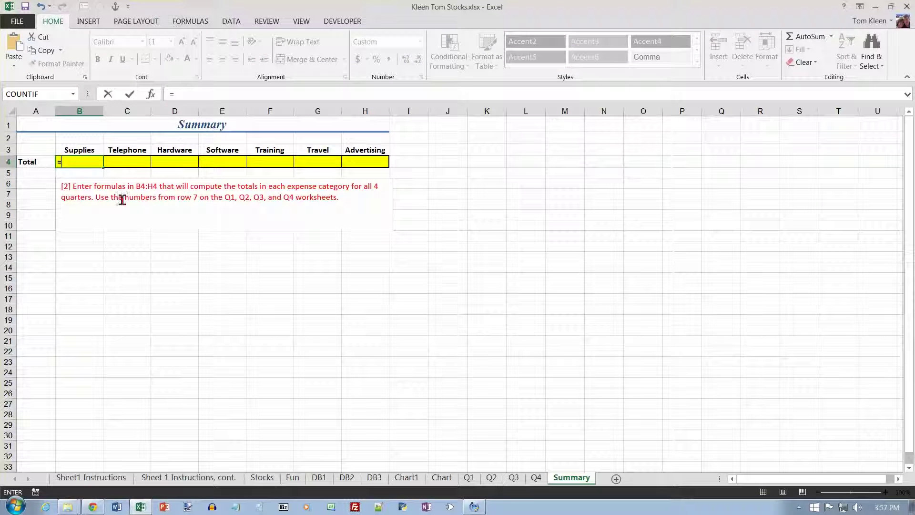
pyautogui.click(469, 477)
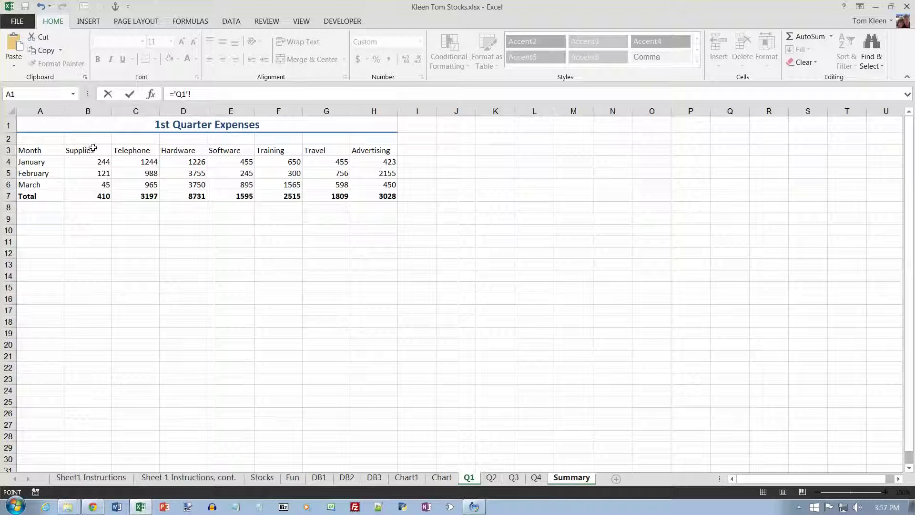
pyautogui.click(103, 196)
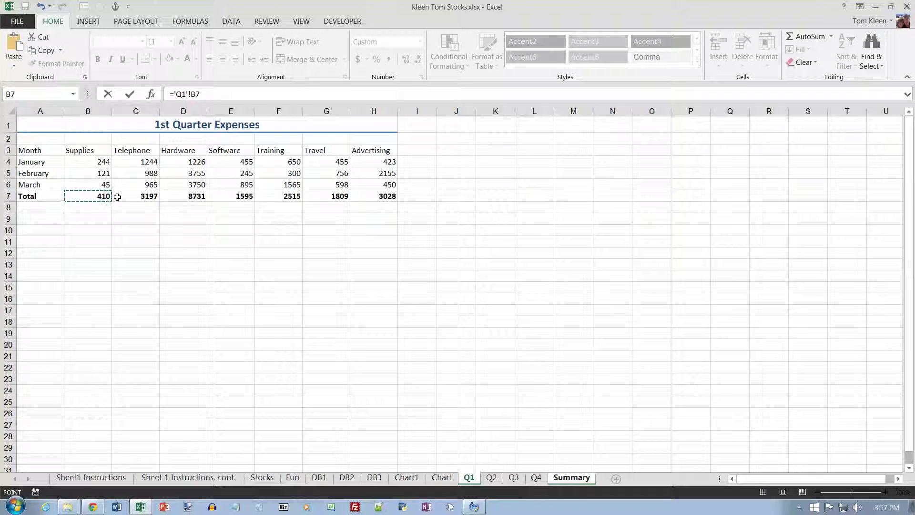
pyautogui.write('+')
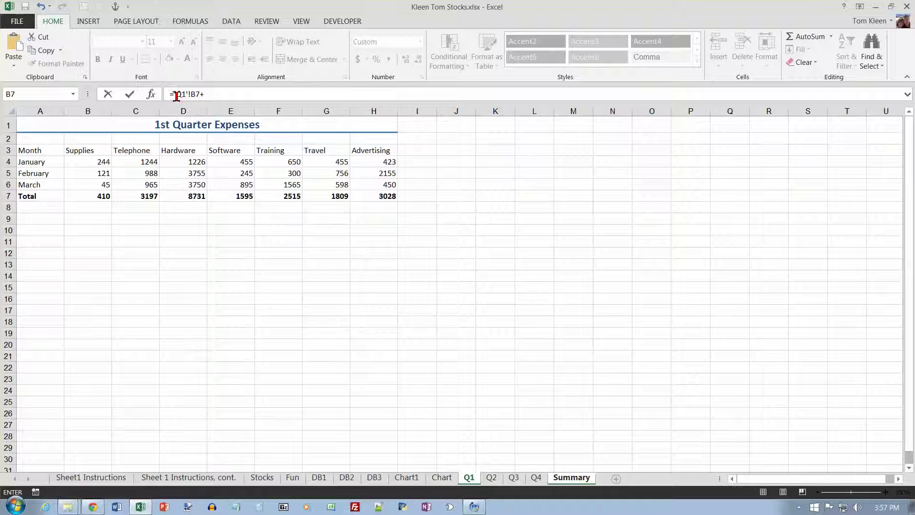
pyautogui.click(489, 478)
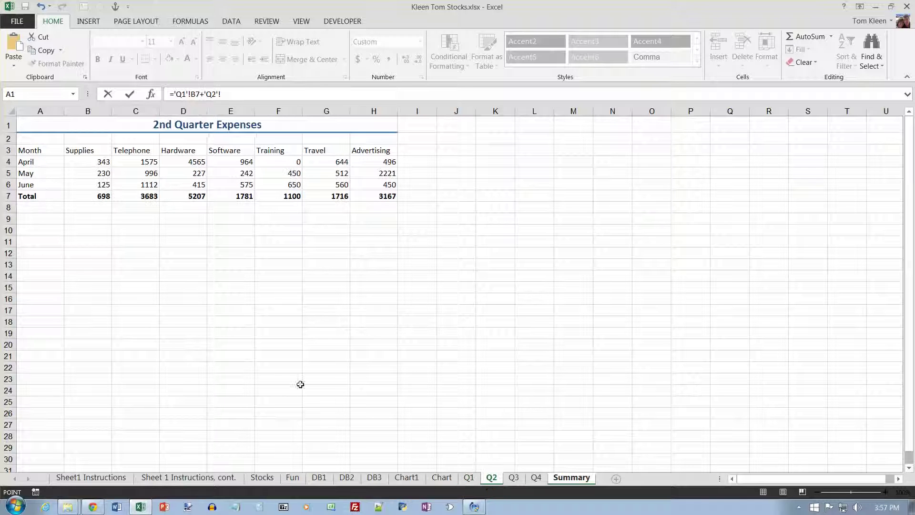
pyautogui.click(105, 196)
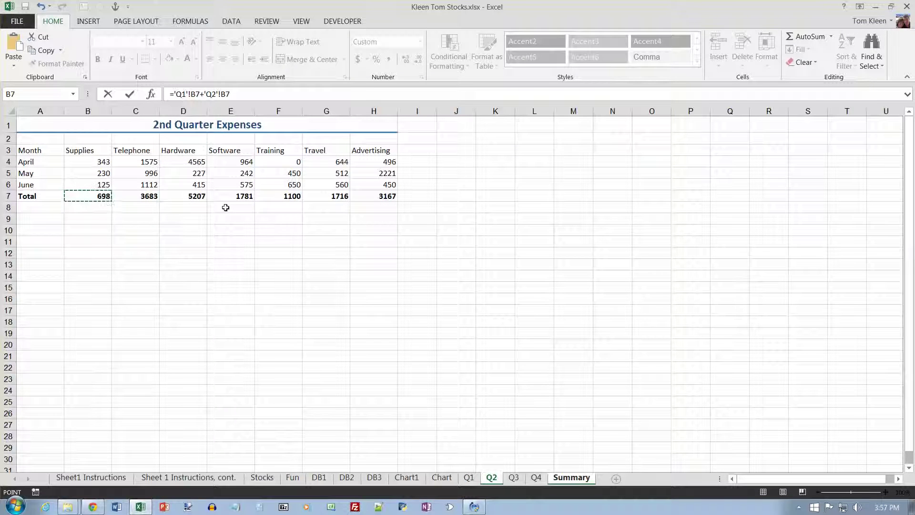
# - Add Q3's B7 and Q4's B7 and commit the formula, so B4 shows 2,278
pyautogui.write('+')
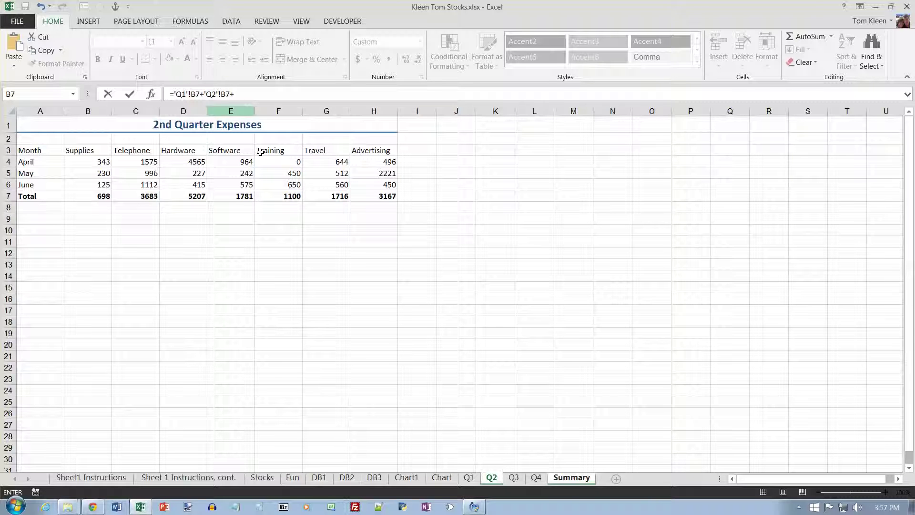
pyautogui.click(513, 477)
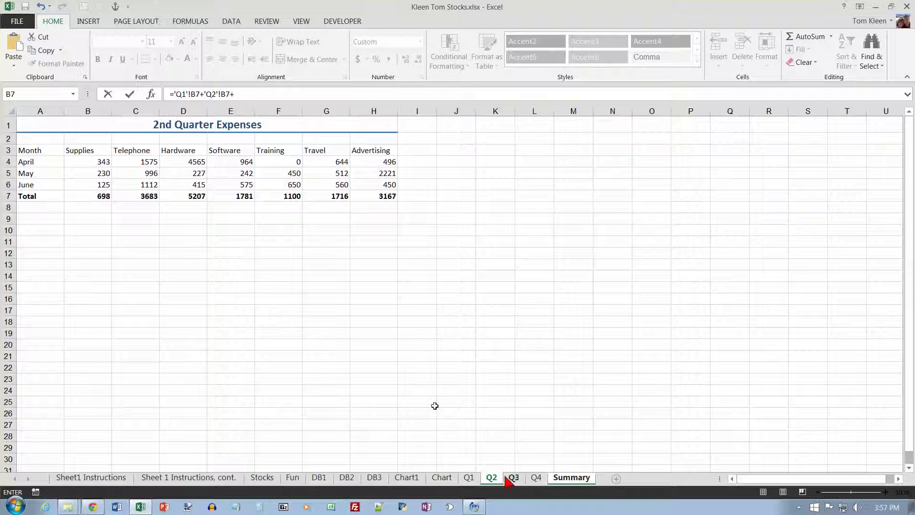
pyautogui.click(83, 195)
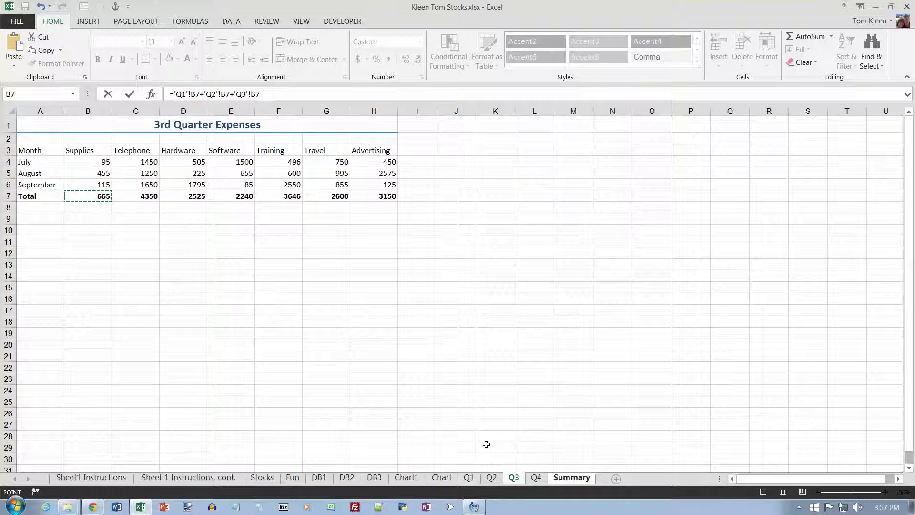
pyautogui.write('+')
pyautogui.click(535, 477)
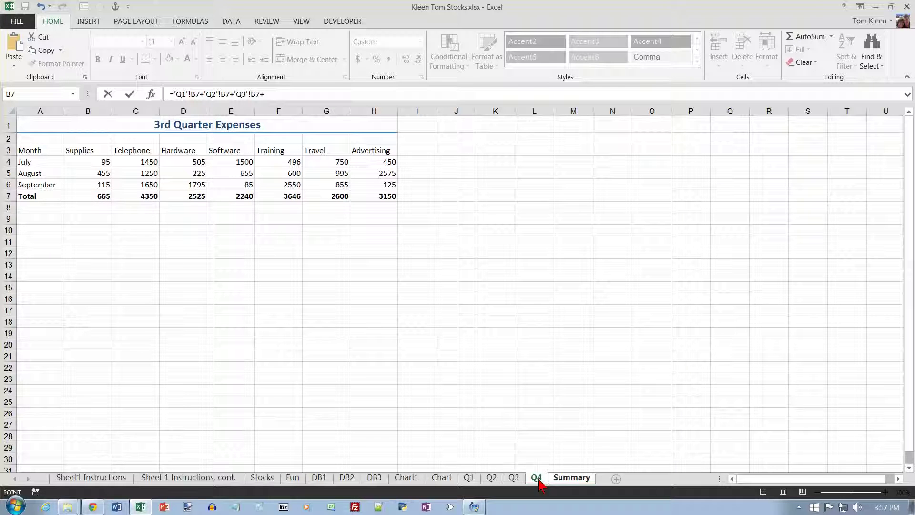
pyautogui.click(106, 198)
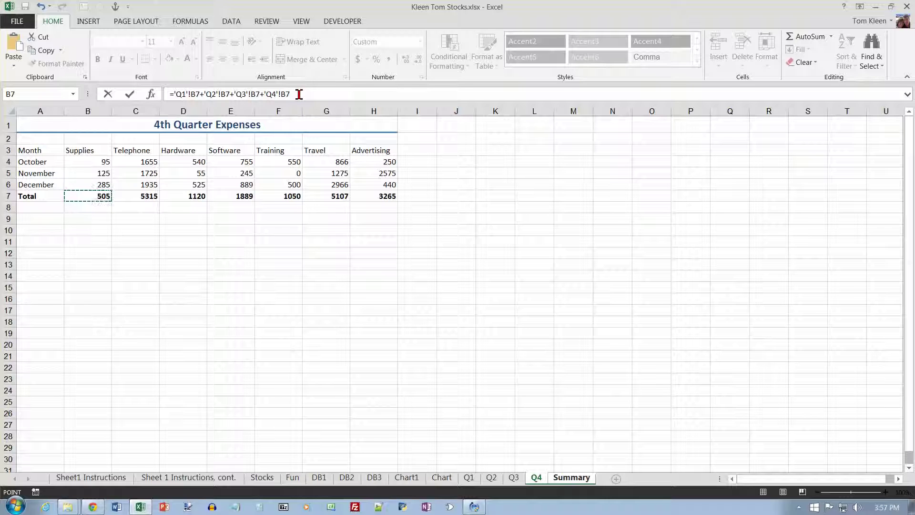
pyautogui.press('Return')
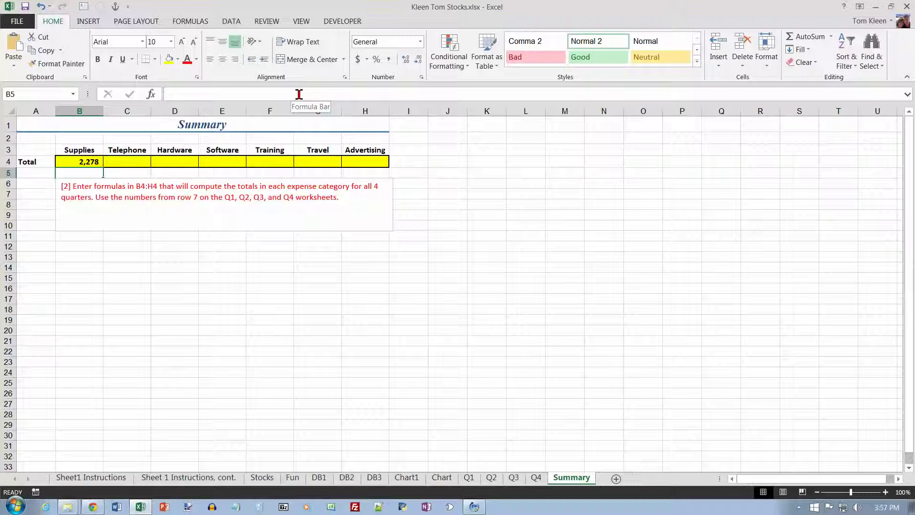
# - Check B4's four-quarter formula against Q1 and note the empty totals in row 4
pyautogui.click(95, 164)
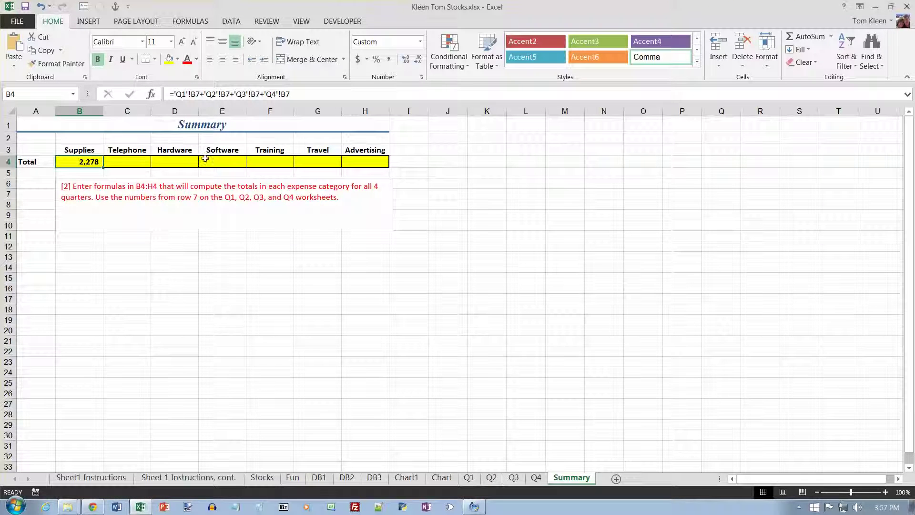
pyautogui.click(469, 477)
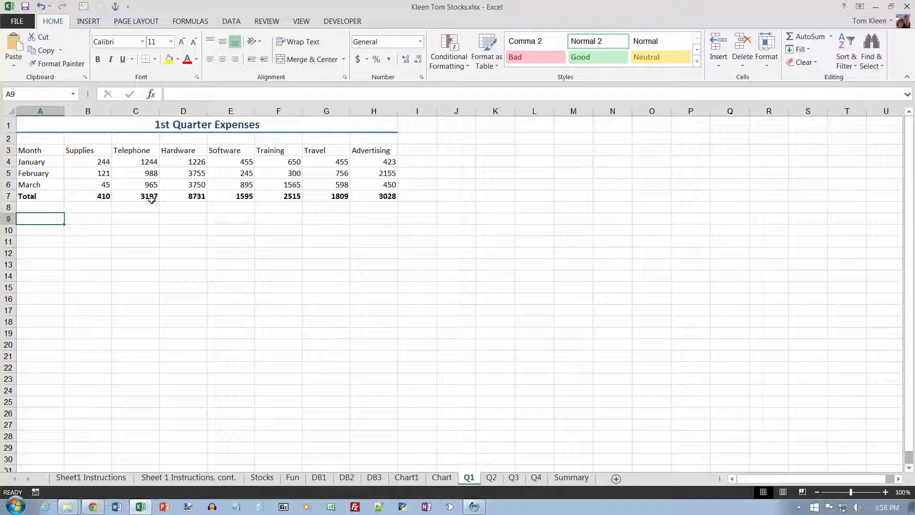
pyautogui.click(571, 478)
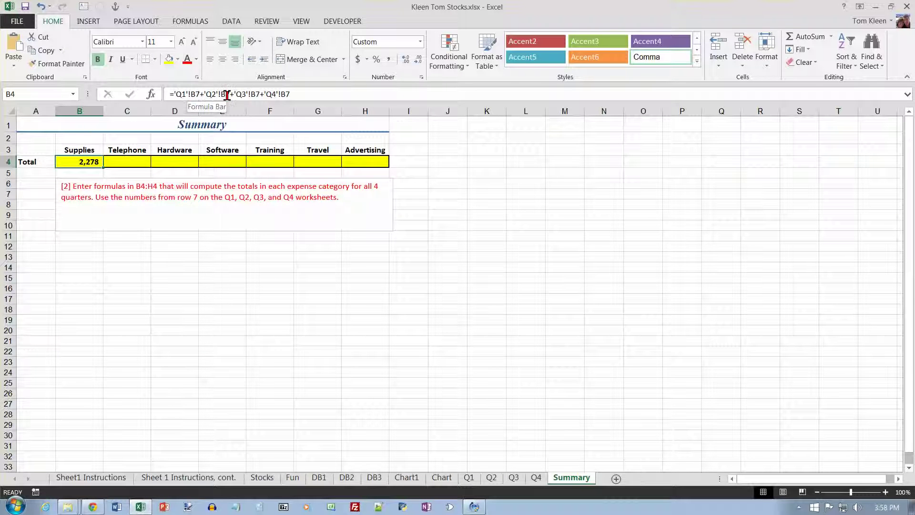
pyautogui.click(231, 163)
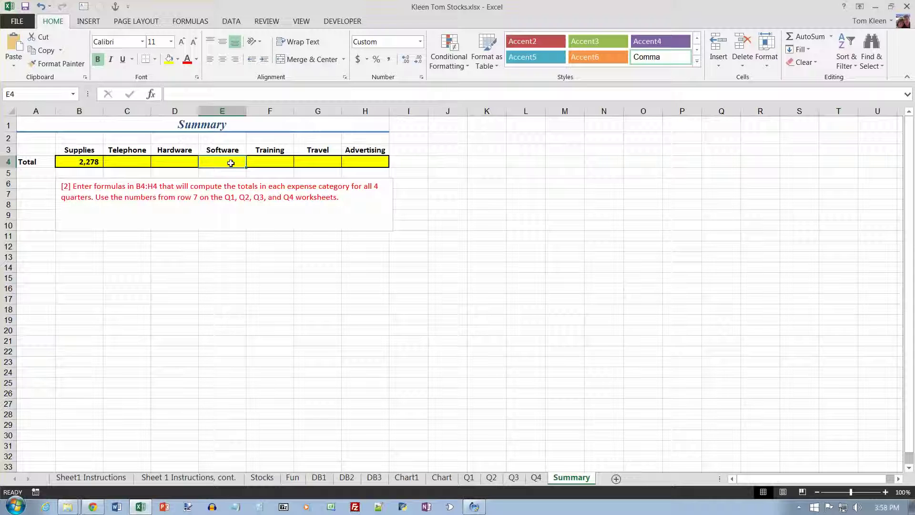
pyautogui.click(270, 163)
pyautogui.click(317, 162)
pyautogui.click(370, 165)
# - Fill the B4 total formula across to H4 and verify each copied formula in C4–H4
pyautogui.click(101, 164)
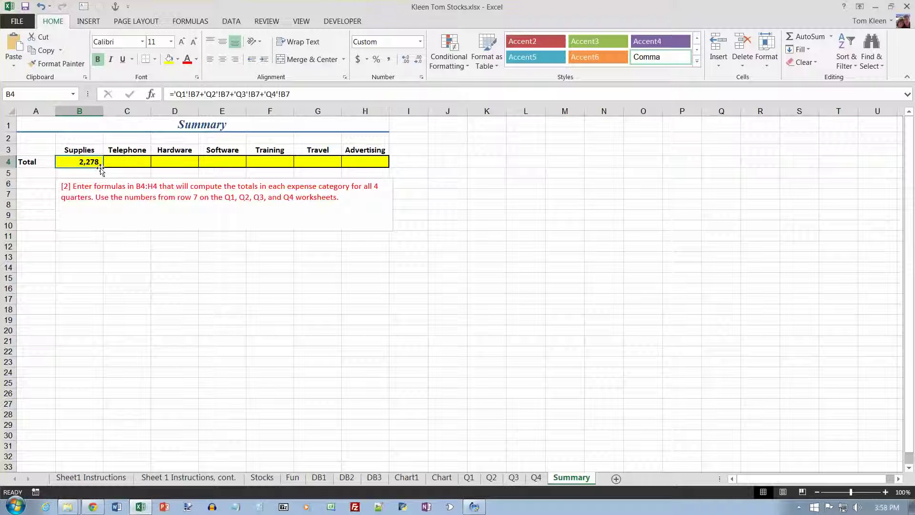
pyautogui.moveTo(102, 168); pyautogui.dragTo(380, 173)
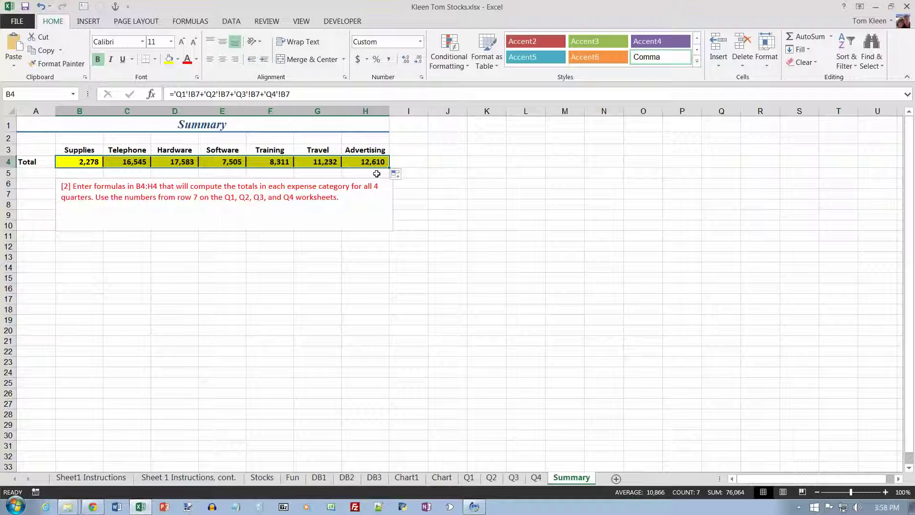
pyautogui.click(137, 162)
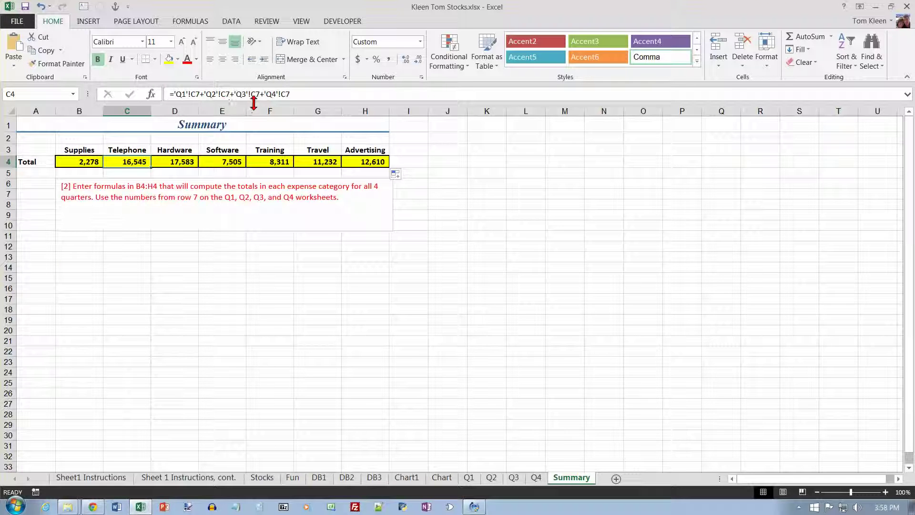
pyautogui.click(189, 161)
pyautogui.click(219, 161)
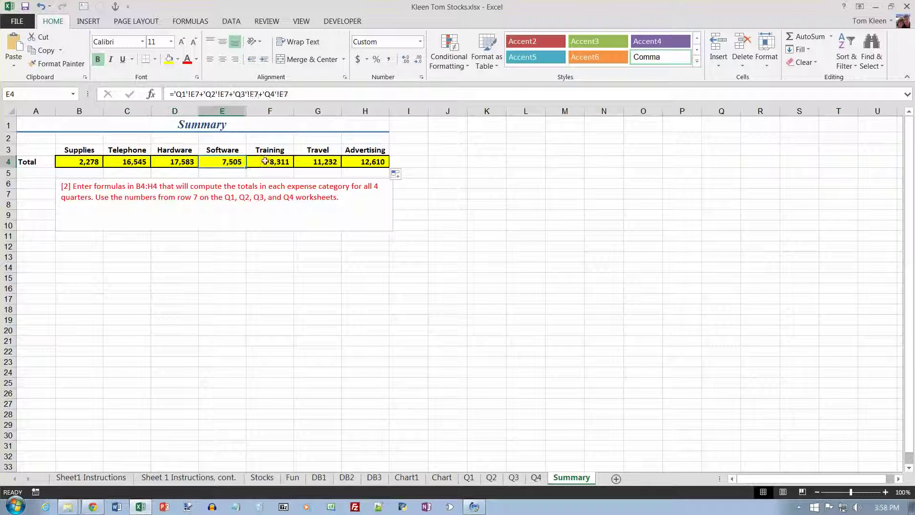
pyautogui.click(272, 162)
pyautogui.click(318, 163)
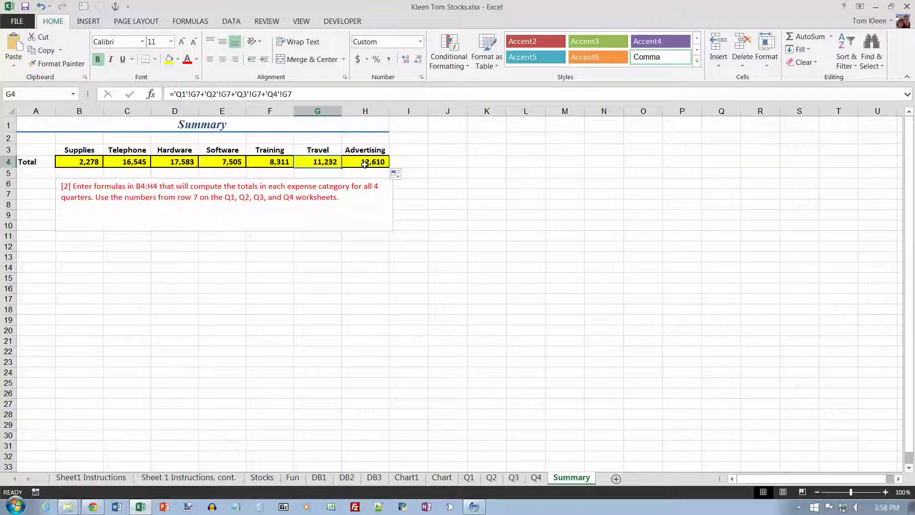
pyautogui.click(365, 164)
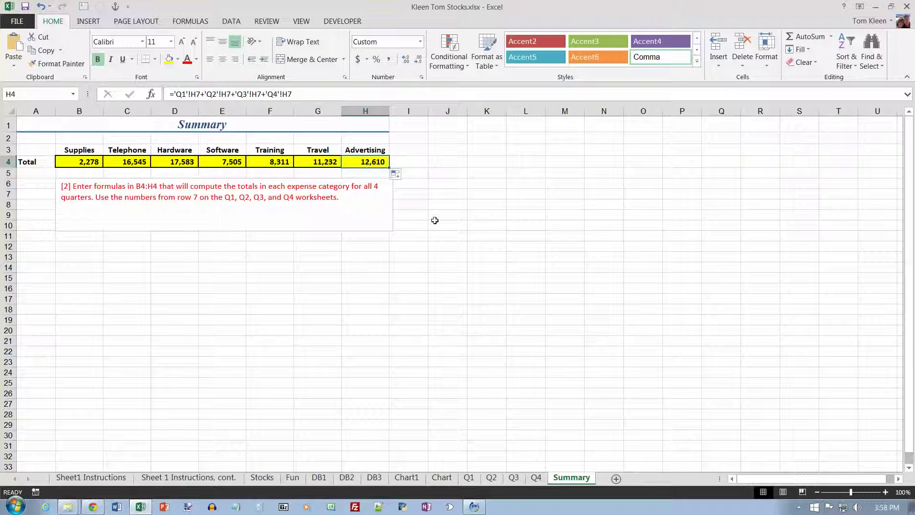